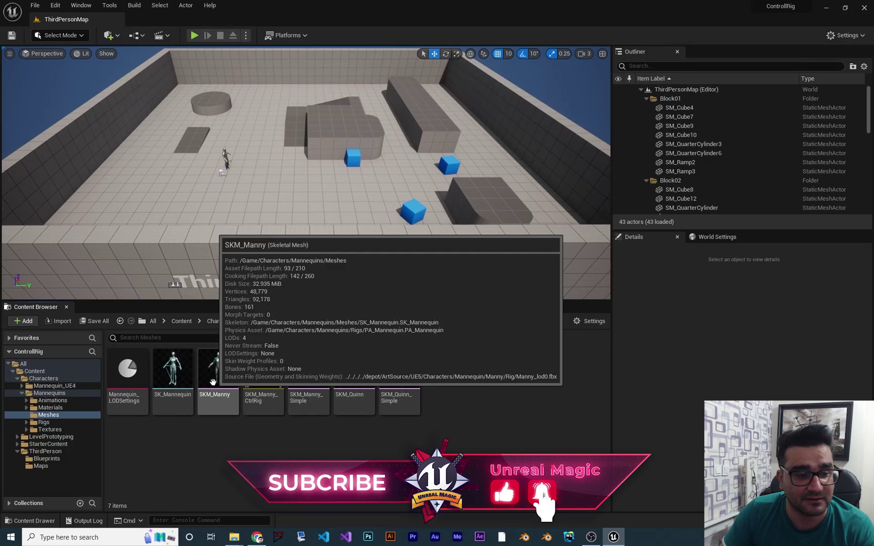
# Create a Control Rig from the SKM_Manny skeletal mesh, open the new SKM_Manny_CtrlRig1 asset and compile it.
pyautogui.rightClick(213, 381)
pyautogui.moveTo(279, 99)
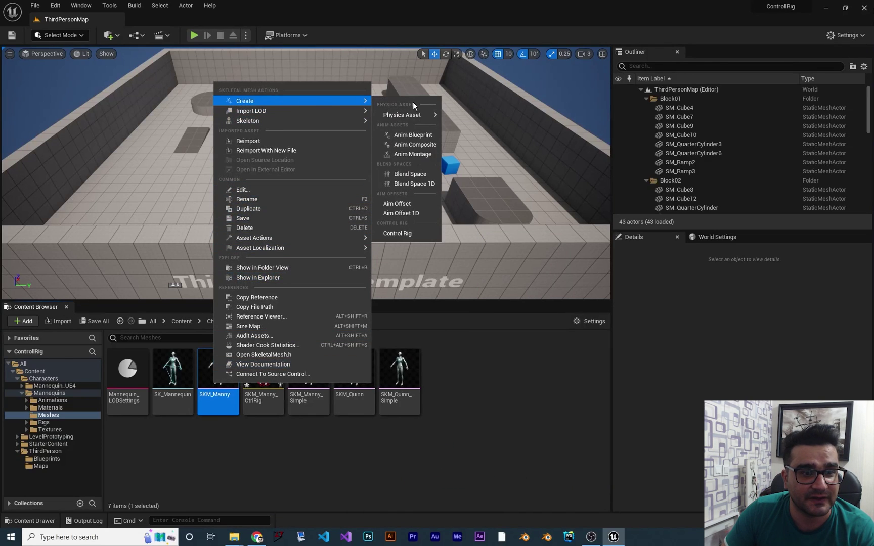
pyautogui.click(407, 235)
pyautogui.click(498, 372)
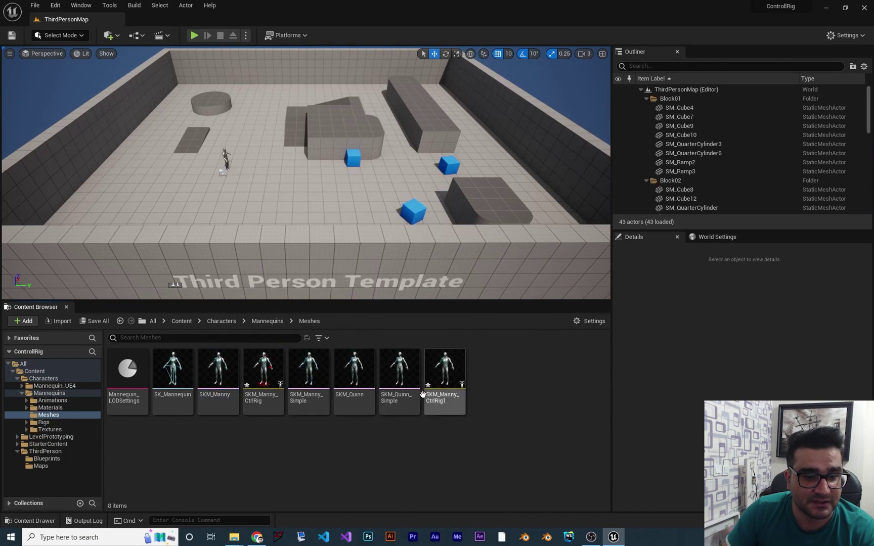
pyautogui.doubleClick(446, 371)
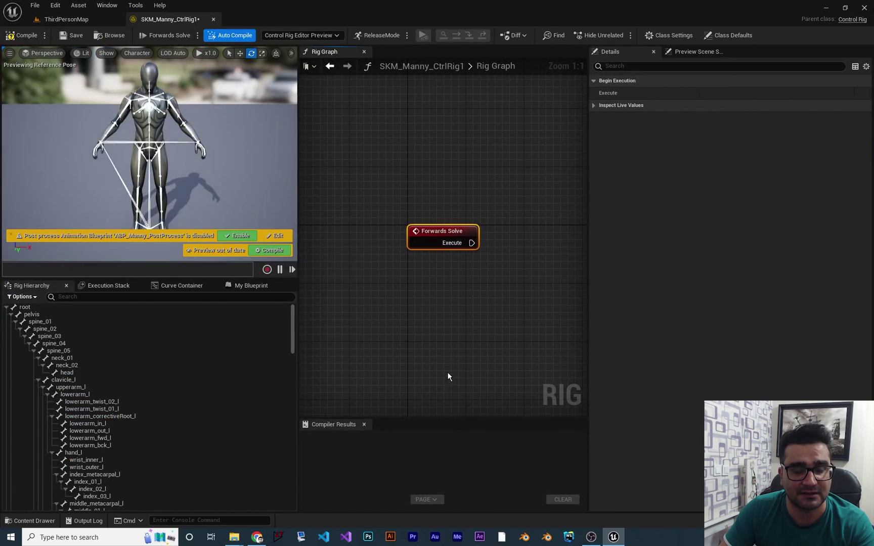
pyautogui.click(25, 36)
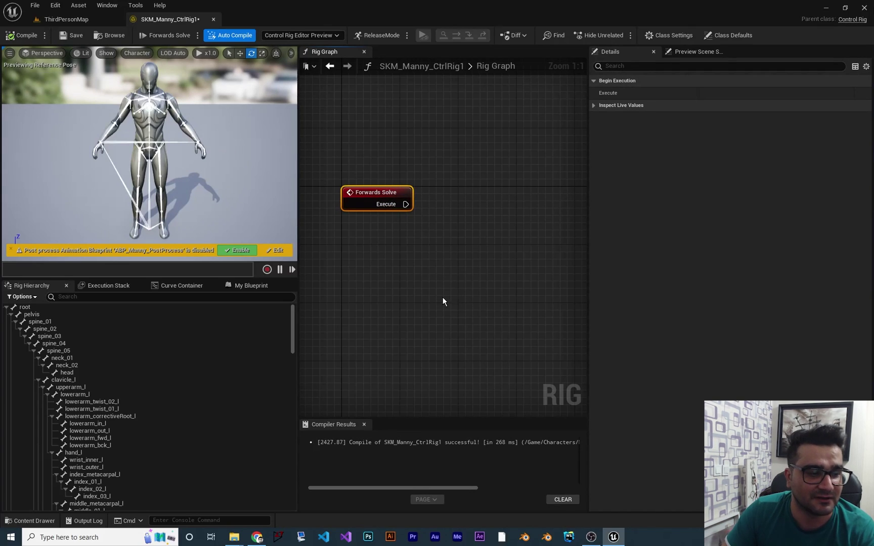
# Add a Basic FABRIK node beside Forwards Solve in the Rig Graph and connect their Execute pins.
pyautogui.moveTo(445, 259); pyautogui.dragTo(440, 255, button='right')
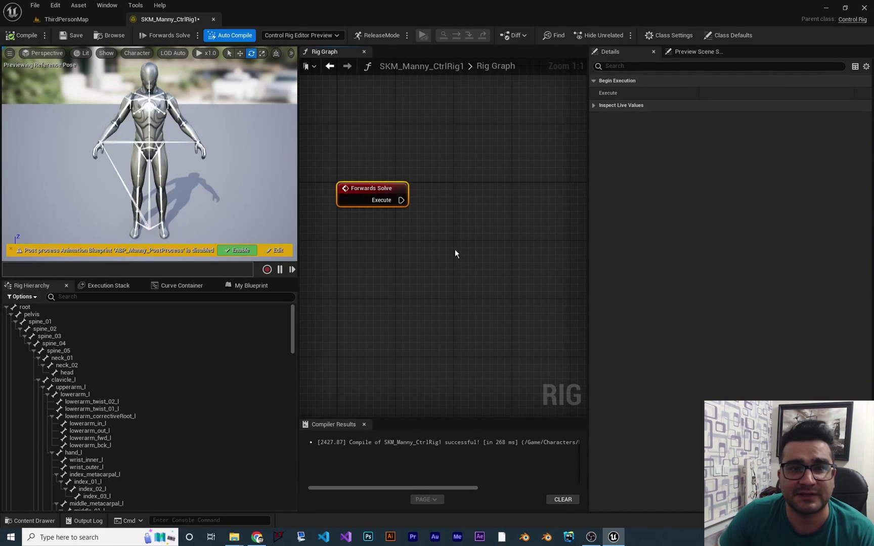
pyautogui.rightClick(485, 203)
pyautogui.write('fabrik')
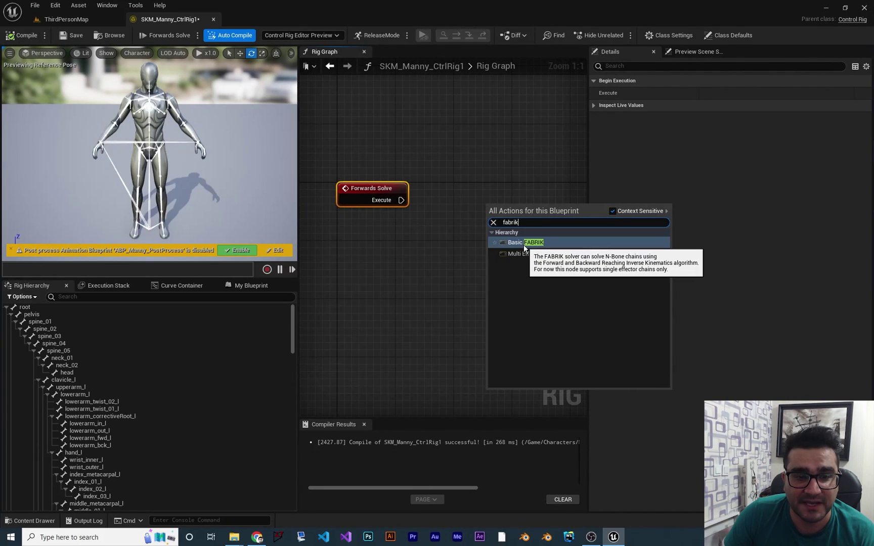
pyautogui.click(531, 244)
pyautogui.moveTo(536, 211); pyautogui.dragTo(527, 190)
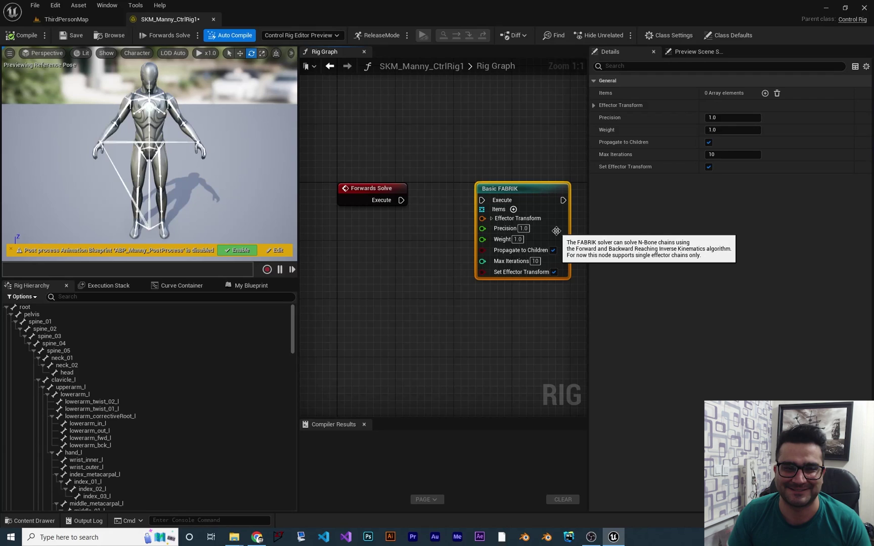
pyautogui.moveTo(527, 323); pyautogui.dragTo(515, 321, button='right')
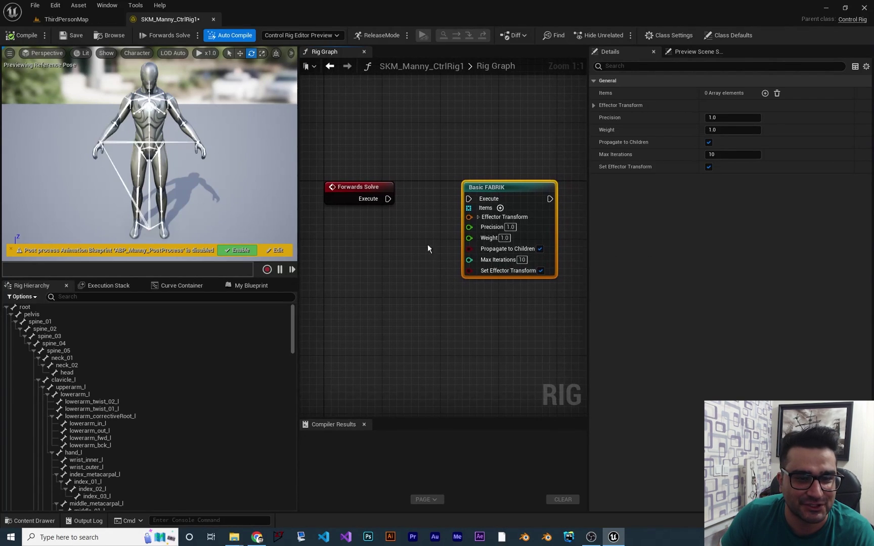
pyautogui.moveTo(388, 198); pyautogui.dragTo(467, 198)
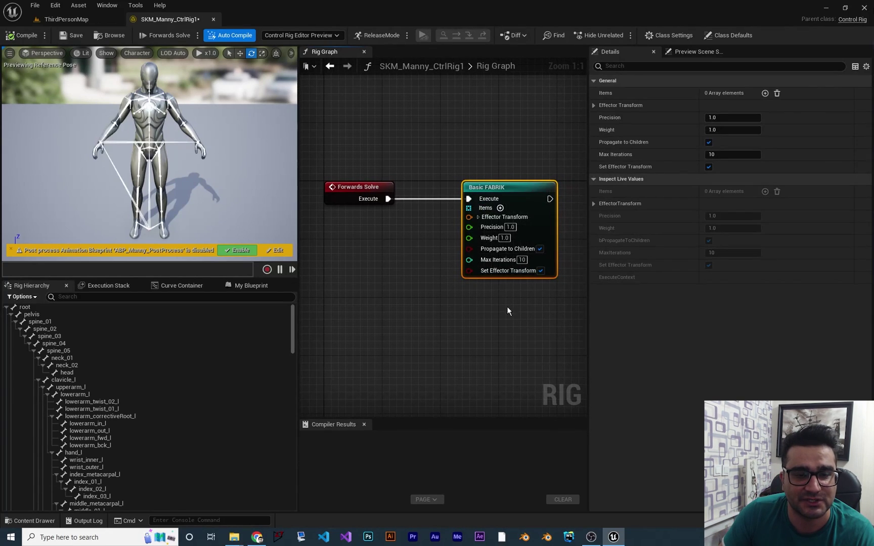
# Add an entry to the Basic FABRIK node's Items and pick the spine_01 bone in the rig hierarchy.
pyautogui.moveTo(507, 308); pyautogui.dragTo(457, 296, button='right')
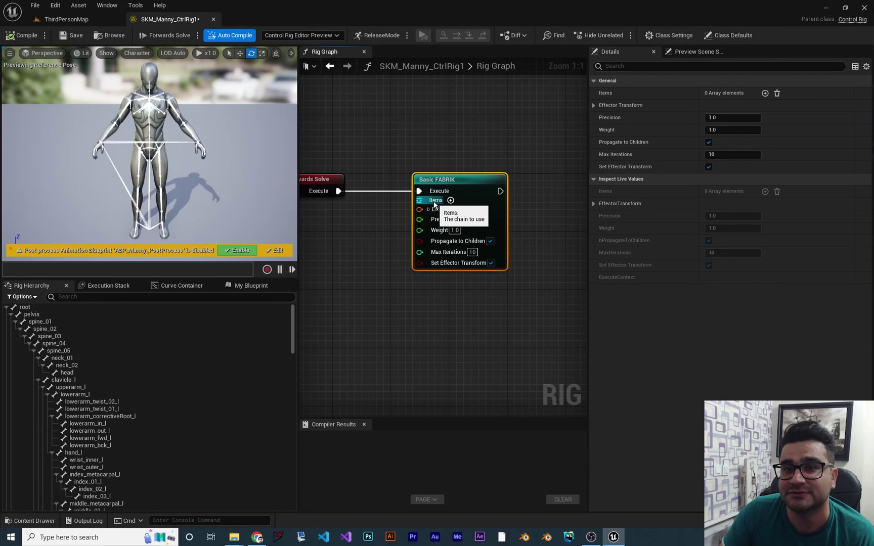
pyautogui.moveTo(444, 301); pyautogui.dragTo(467, 312, button='right')
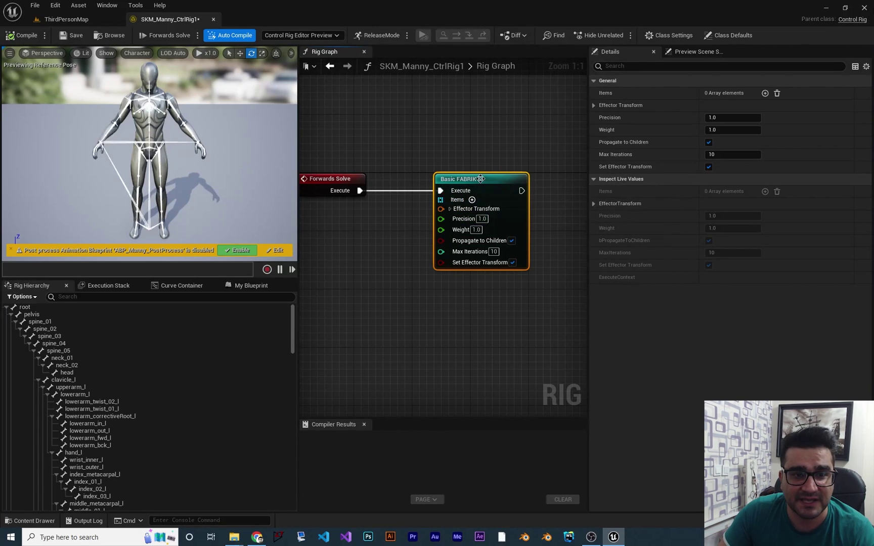
pyautogui.moveTo(440, 318); pyautogui.dragTo(463, 299, button='right')
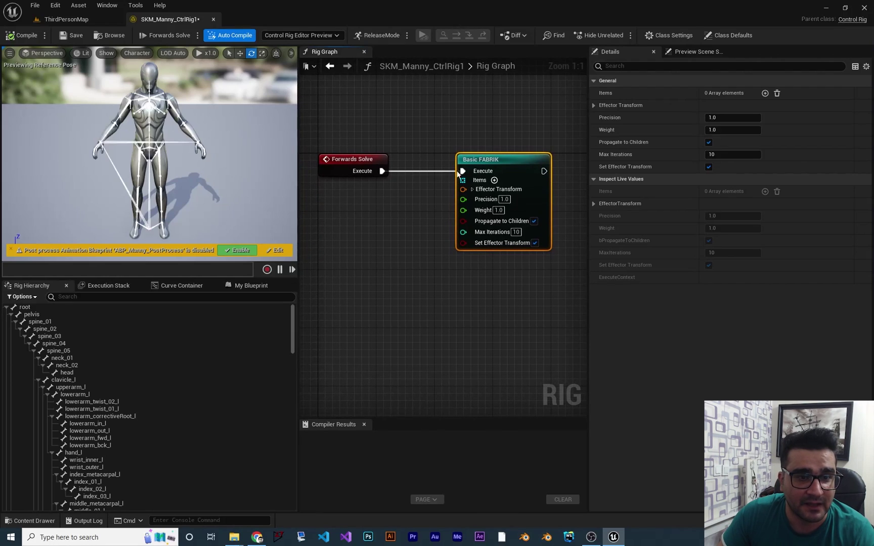
pyautogui.click(494, 180)
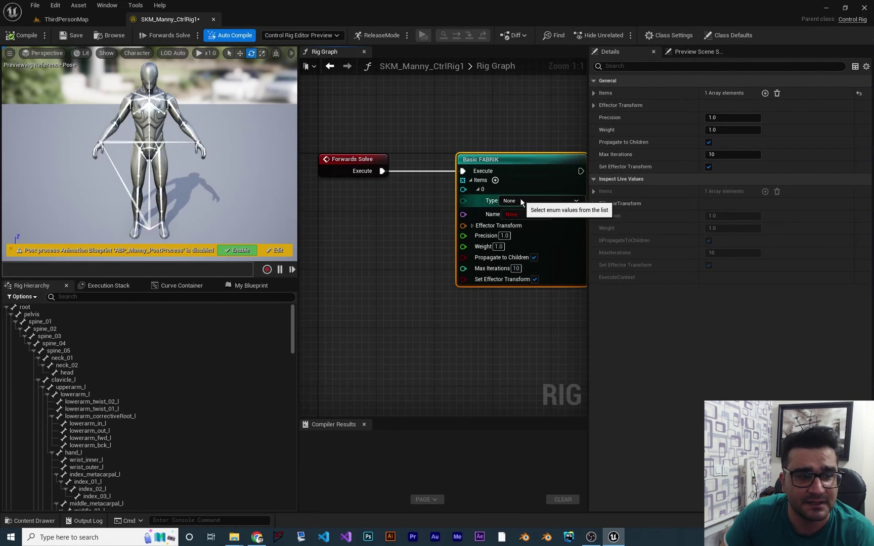
pyautogui.click(149, 118)
pyautogui.click(66, 351)
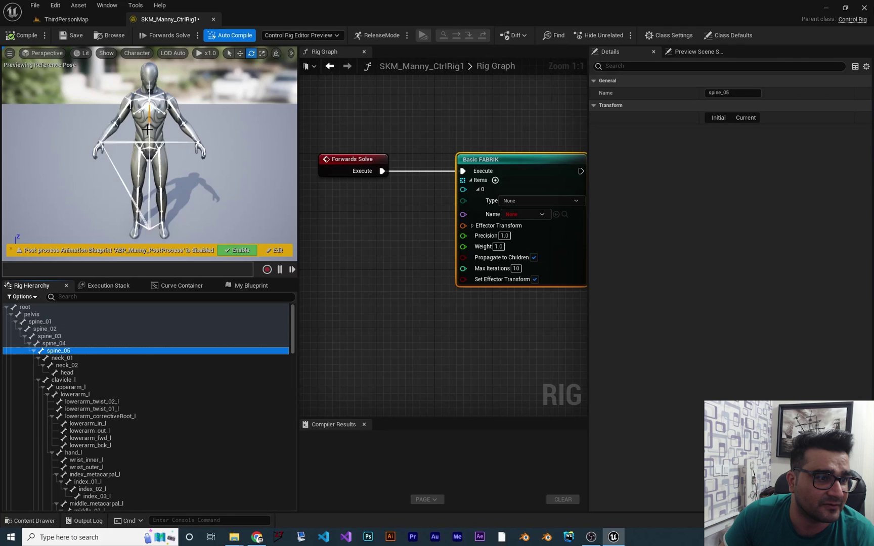
pyautogui.click(153, 140)
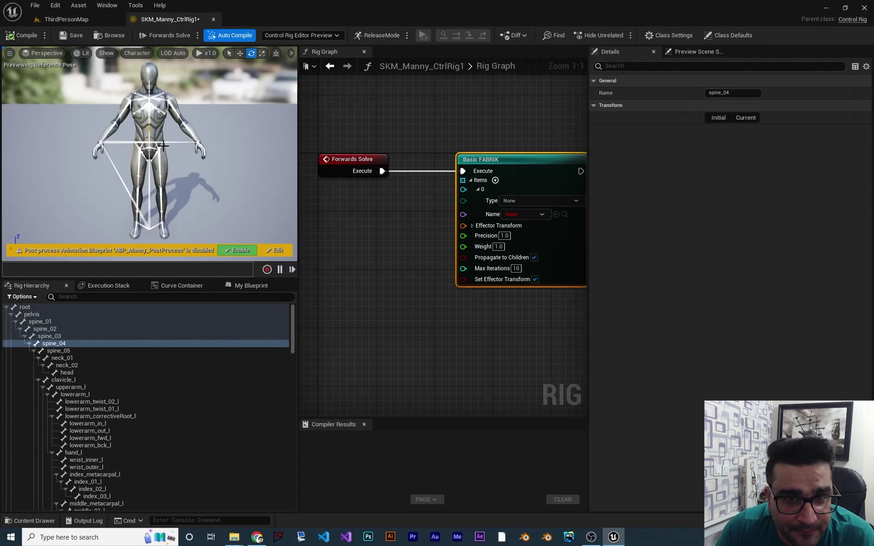
pyautogui.click(50, 323)
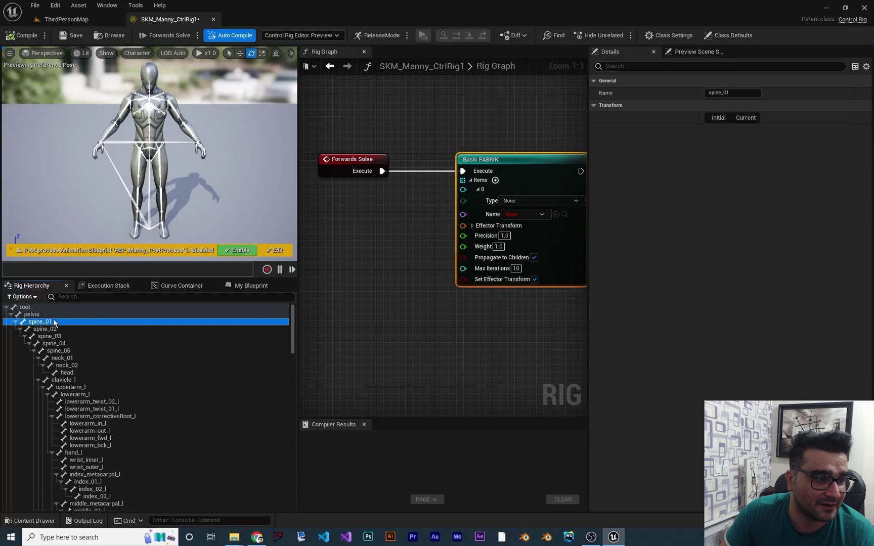
# Set the first Basic FABRIK item's type to Bone and its name to spine_01.
pyautogui.click(532, 201)
pyautogui.click(516, 215)
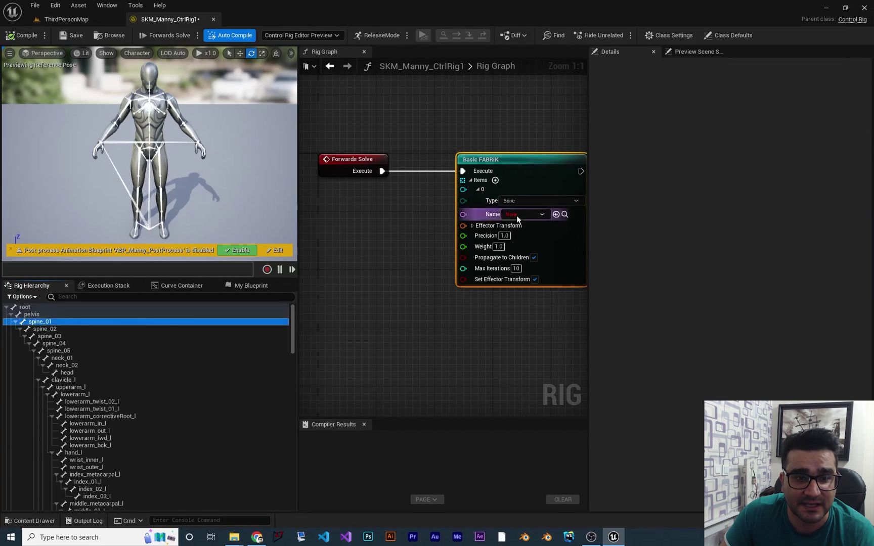
pyautogui.moveTo(524, 218); pyautogui.dragTo(460, 207, button='right')
pyautogui.click(459, 206)
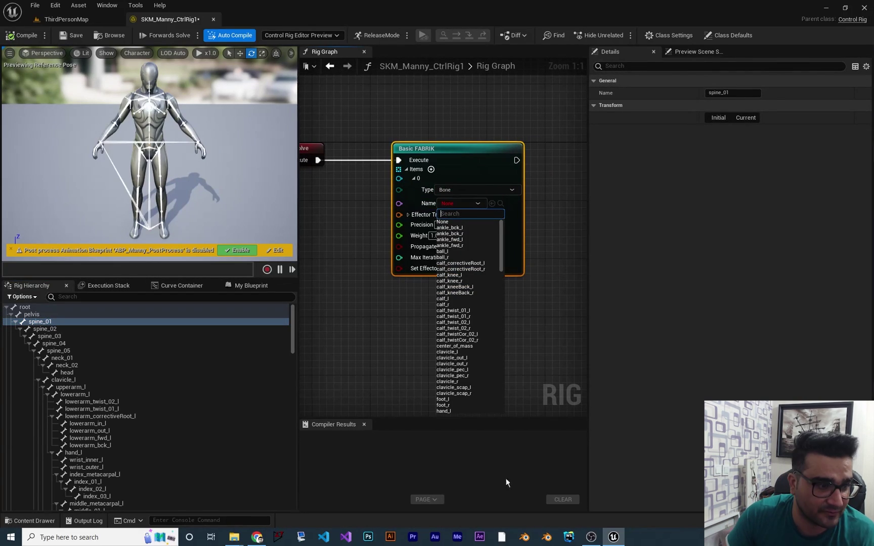
pyautogui.click(37, 322)
pyautogui.moveTo(493, 214); pyautogui.dragTo(493, 203)
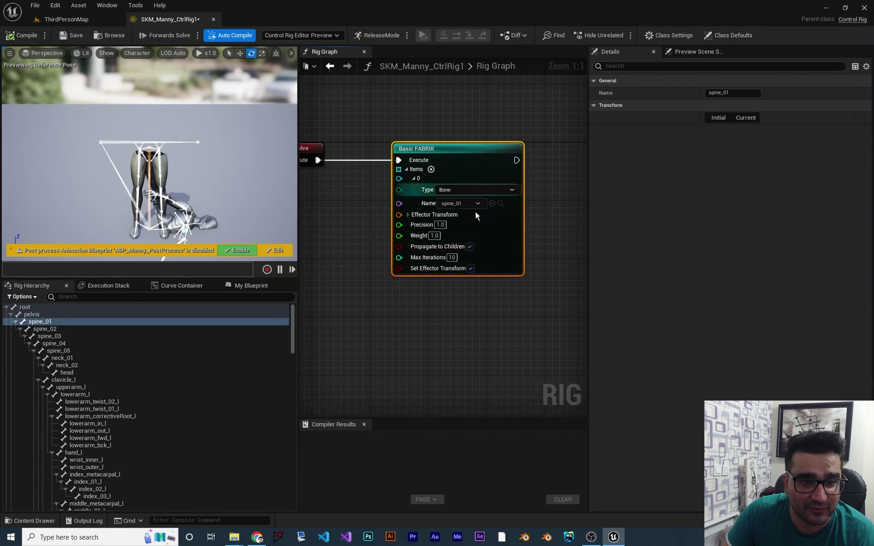
# Add a second Basic FABRIK item of type Bone and assign the spine_02 bone to it.
pyautogui.click(431, 170)
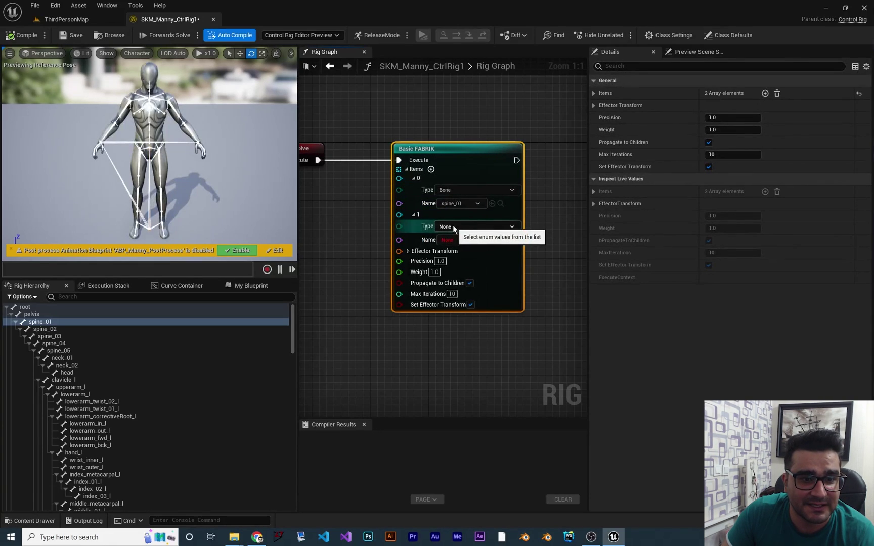
pyautogui.click(452, 226)
pyautogui.click(452, 238)
pyautogui.click(453, 239)
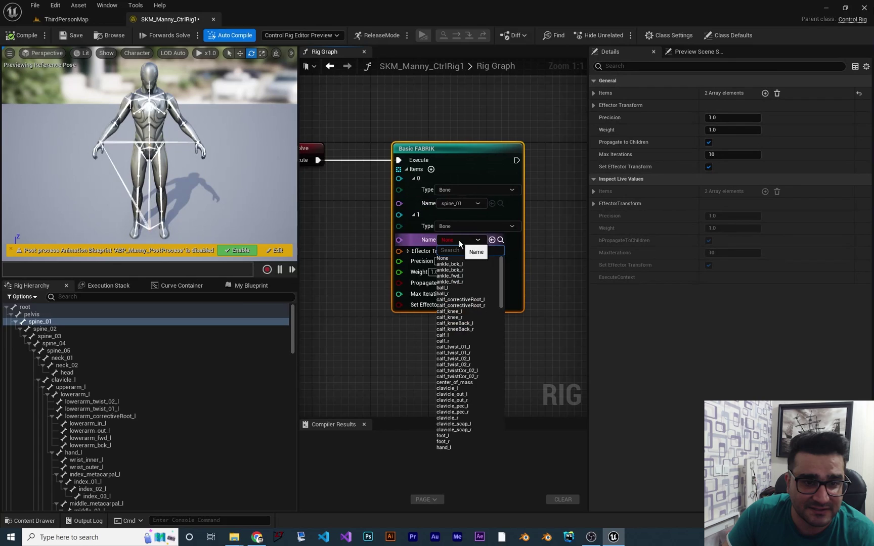
pyautogui.click(50, 329)
pyautogui.click(492, 240)
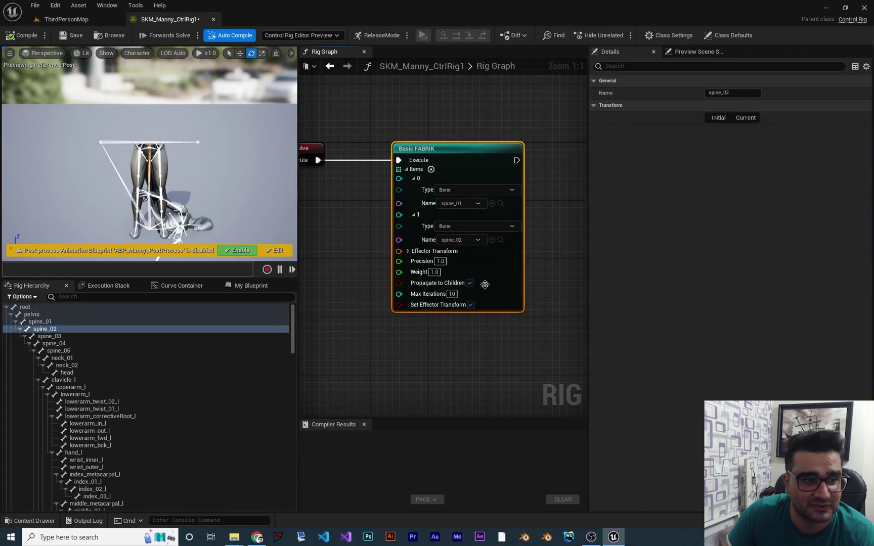
# Add a third Basic FABRIK item of type Bone and assign the spine_03 bone to it.
pyautogui.click(49, 336)
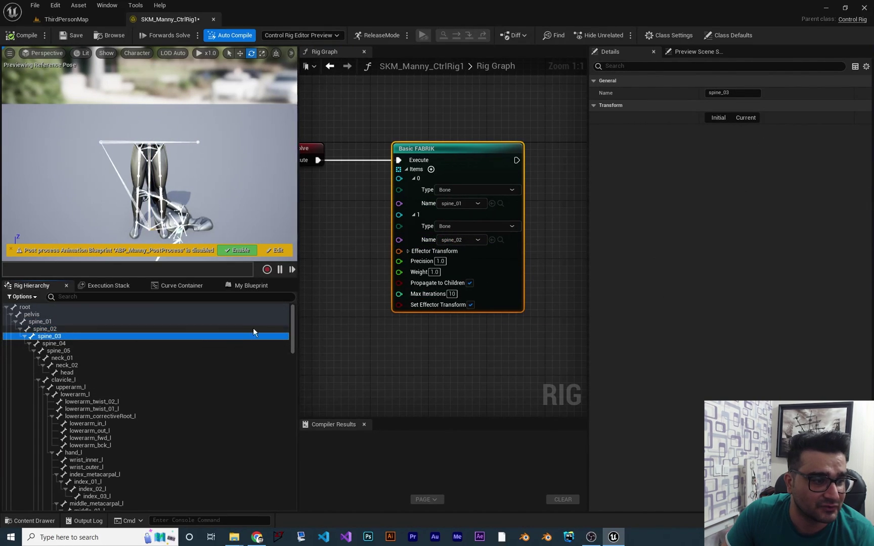
pyautogui.click(431, 169)
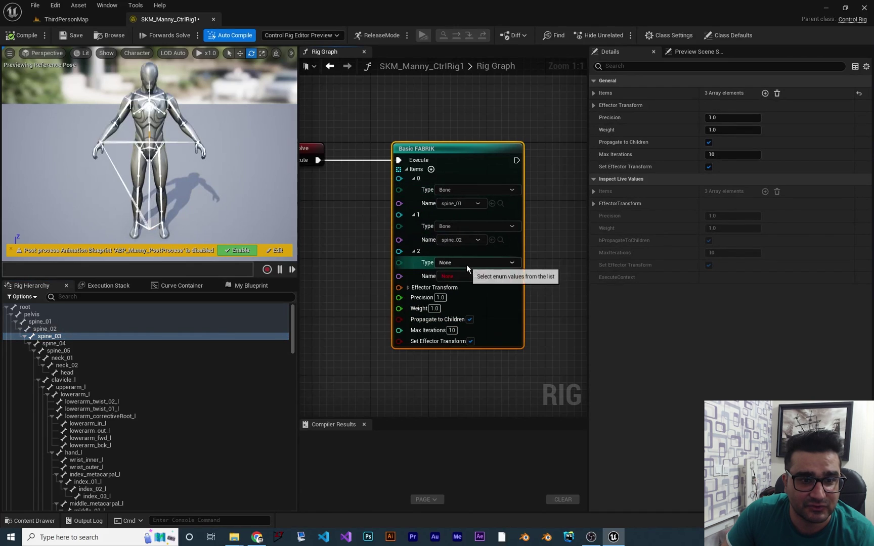
pyautogui.click(466, 262)
pyautogui.click(462, 276)
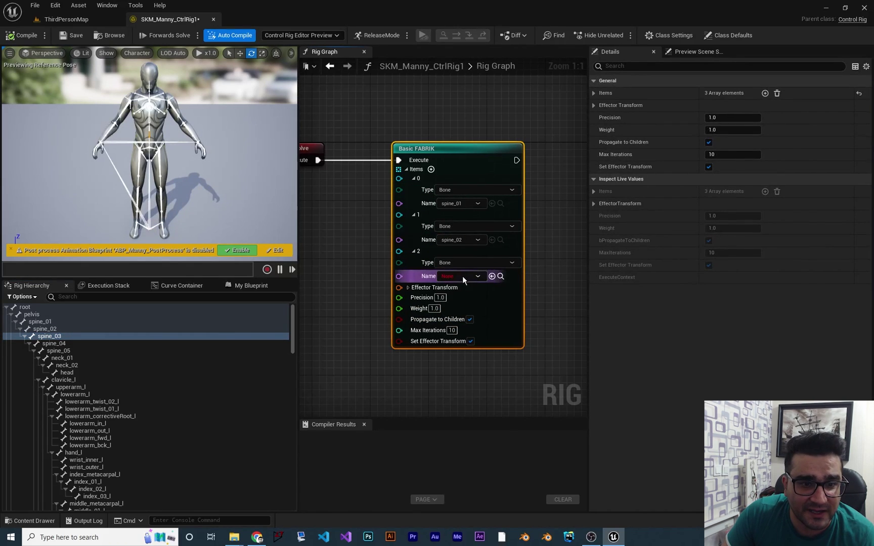
pyautogui.click(462, 275)
pyautogui.click(451, 312)
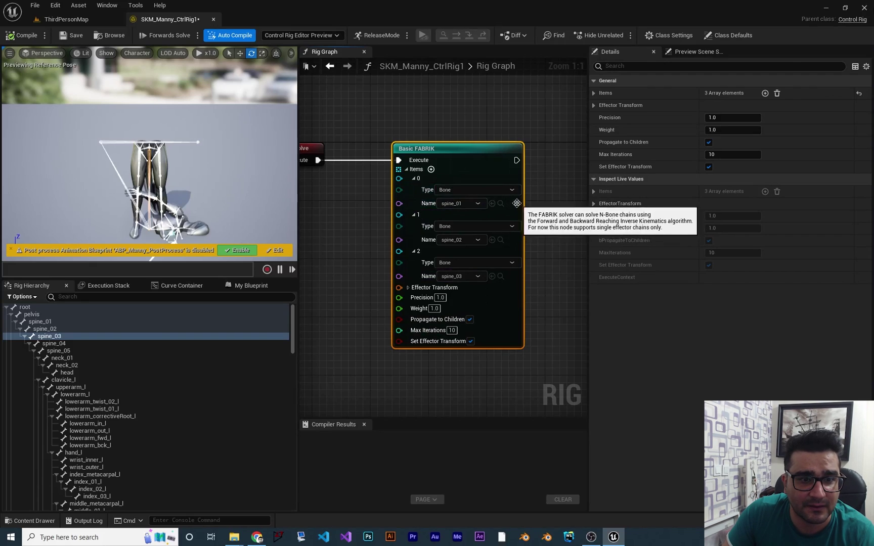
# Remove all three bone entries from the Basic FABRIK node's Items array.
pyautogui.rightClick(417, 177)
pyautogui.click(436, 225)
pyautogui.rightClick(418, 180)
pyautogui.click(441, 228)
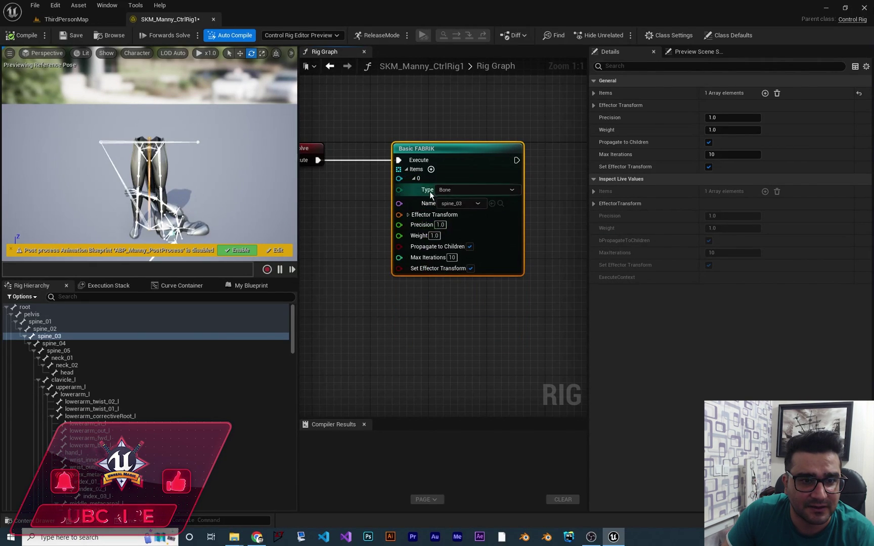
pyautogui.rightClick(416, 177)
pyautogui.click(439, 226)
pyautogui.moveTo(427, 196); pyautogui.dragTo(498, 202, button='right')
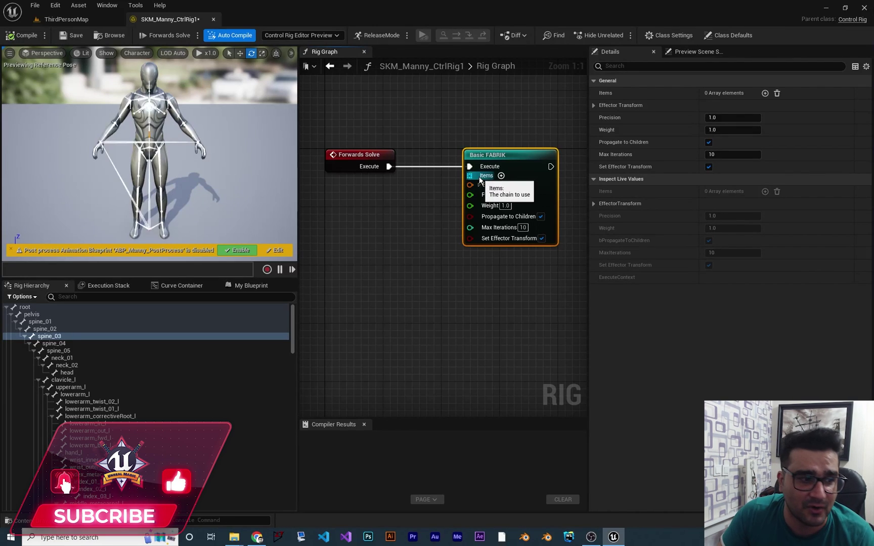
# Select the bones spine_01 through spine_05 together in the rig hierarchy.
pyautogui.click(41, 321)
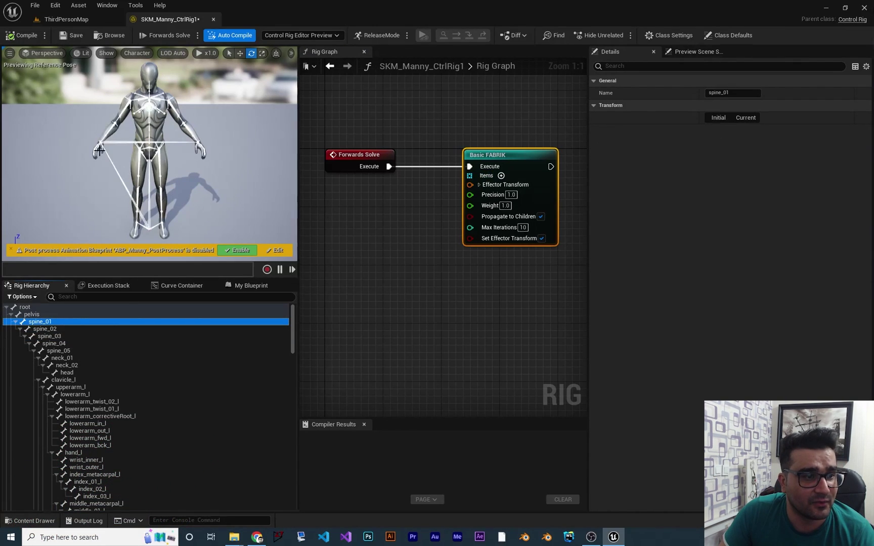
pyautogui.keyDown('ctrl'); pyautogui.click(53, 329); pyautogui.keyUp('ctrl')
pyautogui.keyDown('ctrl'); pyautogui.click(49, 336); pyautogui.keyUp('ctrl')
pyautogui.keyDown('ctrl'); pyautogui.click(55, 344); pyautogui.keyUp('ctrl')
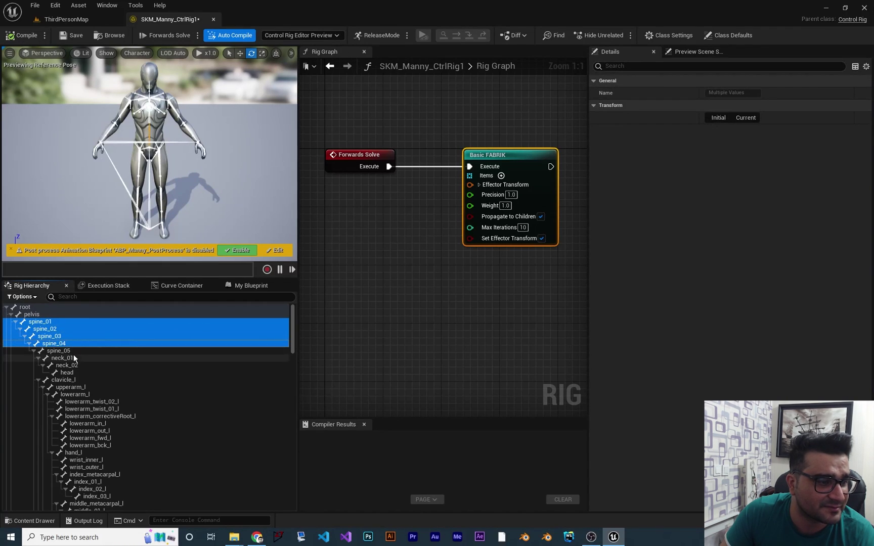
pyautogui.keyDown('ctrl'); pyautogui.click(60, 351); pyautogui.keyUp('ctrl')
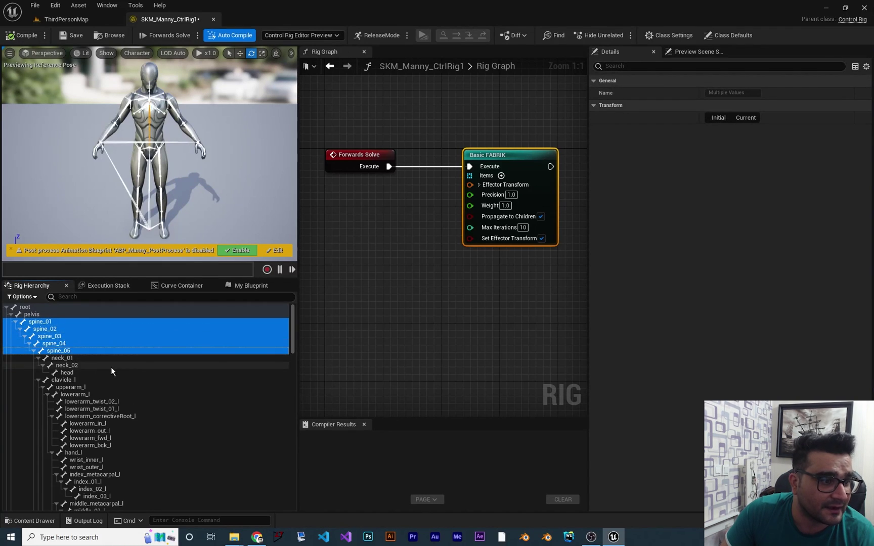
# Collapse the clavicle_l branch and extend the bone selection with clavicle_r, upperarm_r, lowerarm_r and hand_r.
pyautogui.scroll(-5, 96, 375)
pyautogui.scroll(4, 107, 409)
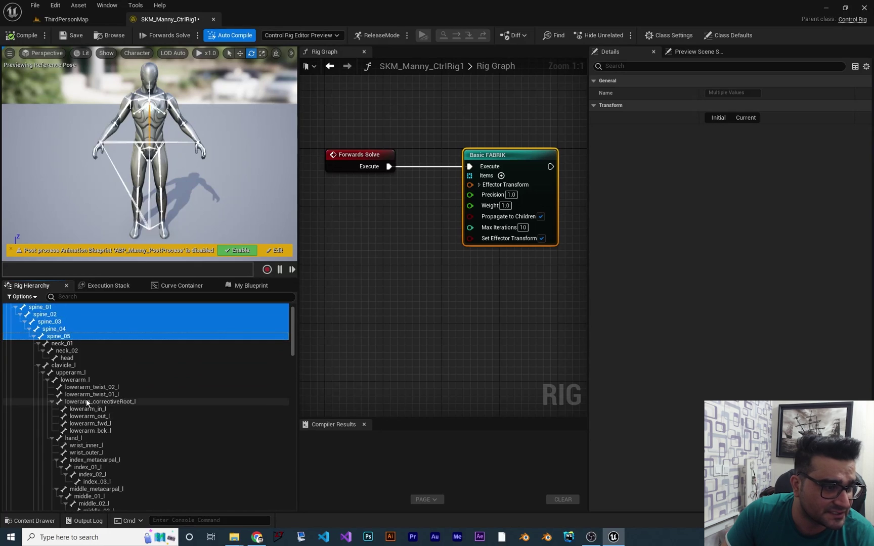
pyautogui.click(38, 365)
pyautogui.keyDown('ctrl'); pyautogui.click(62, 372); pyautogui.keyUp('ctrl')
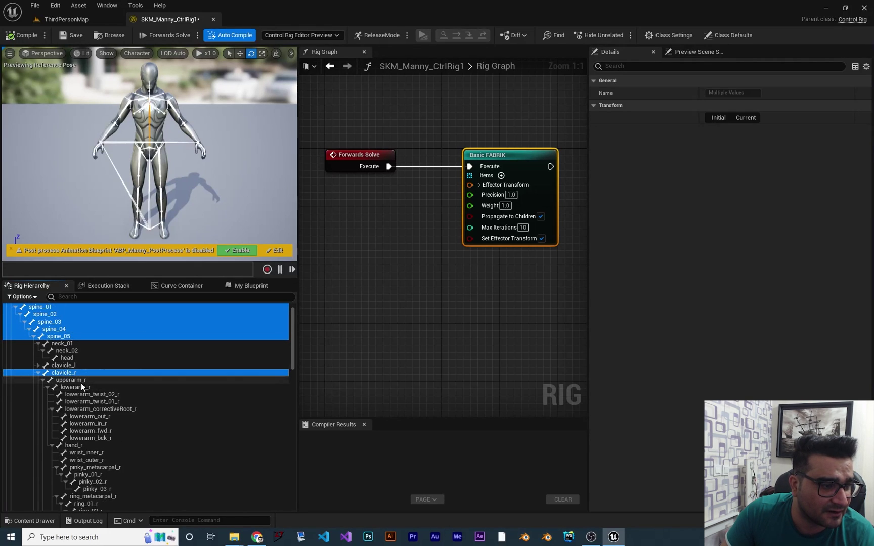
pyautogui.keyDown('ctrl'); pyautogui.click(70, 380); pyautogui.keyUp('ctrl')
pyautogui.keyDown('ctrl'); pyautogui.click(85, 386); pyautogui.keyUp('ctrl')
pyautogui.scroll(-1, 103, 459)
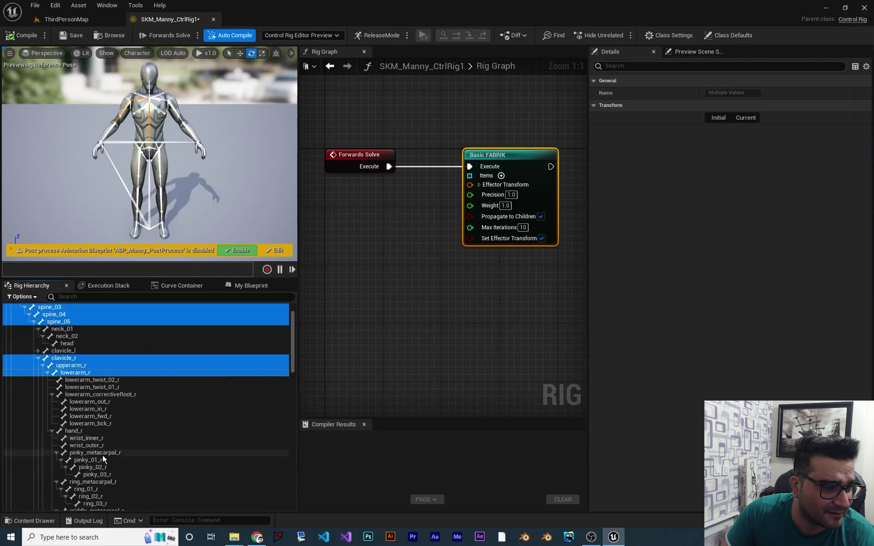
pyautogui.scroll(-3, 106, 460)
pyautogui.scroll(1, 74, 403)
pyautogui.keyDown('ctrl'); pyautogui.click(75, 402); pyautogui.keyUp('ctrl')
pyautogui.scroll(4, 94, 386)
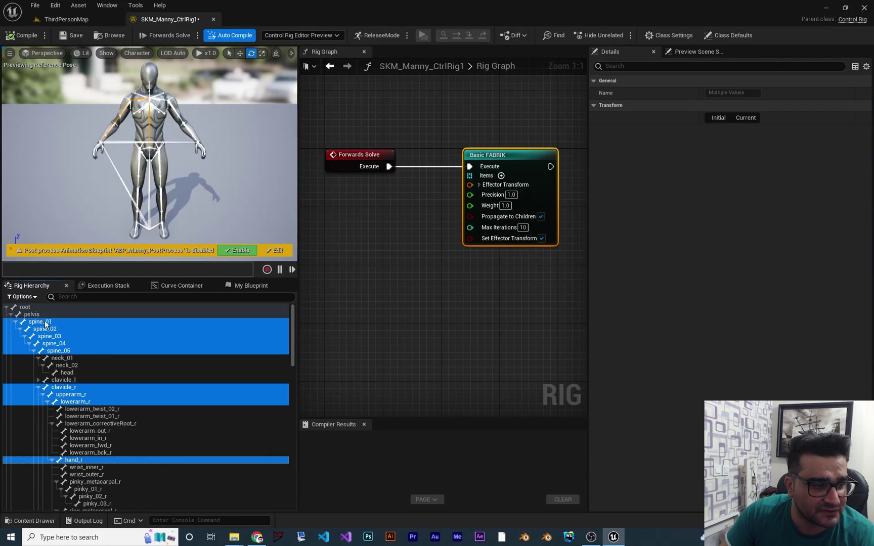
# Create an item array from the selected spine-to-hand_r bones and connect it to the Basic FABRIK node's Items input.
pyautogui.moveTo(45, 321); pyautogui.dragTo(359, 281)
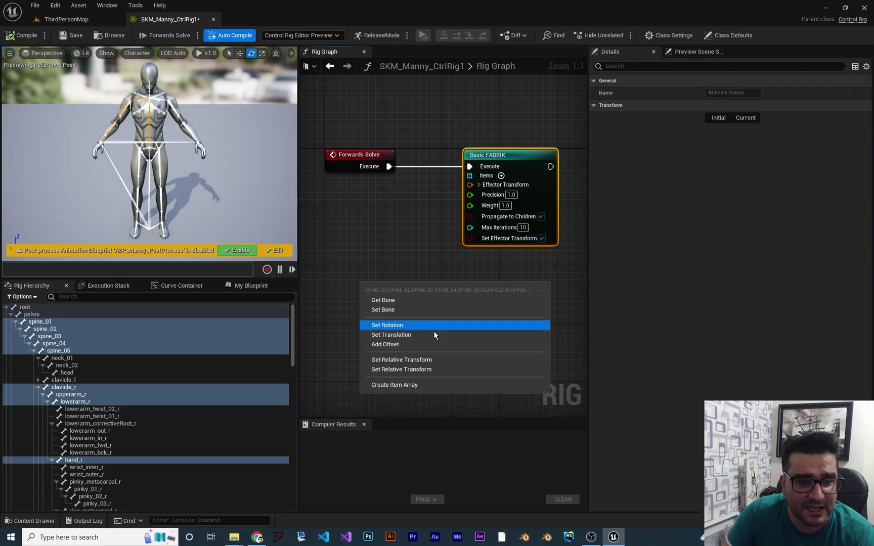
pyautogui.click(396, 383)
pyautogui.moveTo(414, 291); pyautogui.dragTo(360, 198)
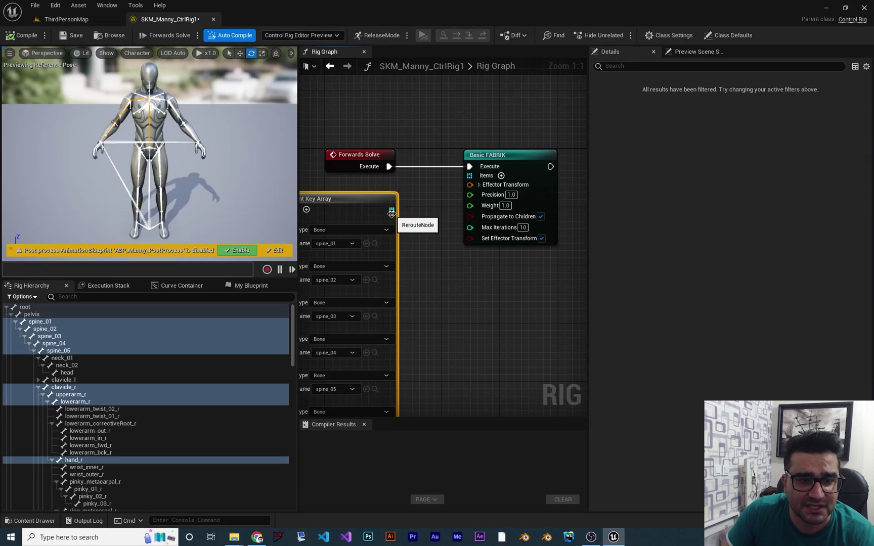
pyautogui.moveTo(410, 213); pyautogui.dragTo(461, 180)
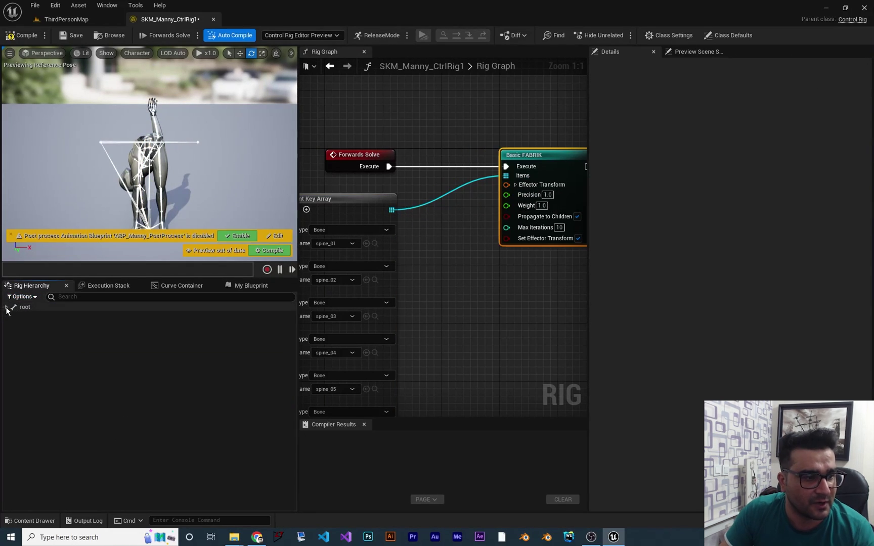
# Select the hand_r bone in the rig hierarchy and add a control for it.
pyautogui.click(7, 307)
pyautogui.scroll(-4, 98, 394)
pyautogui.scroll(2, 99, 403)
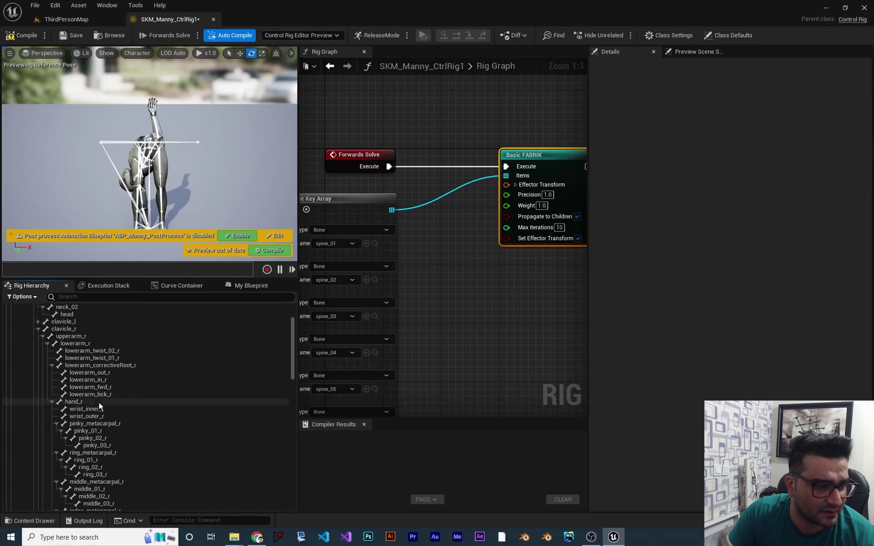
pyautogui.click(72, 403)
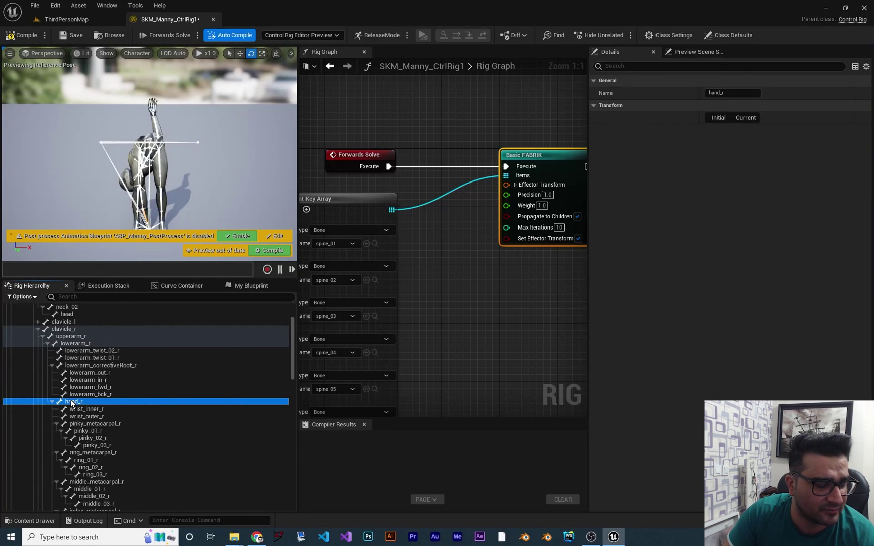
pyautogui.rightClick(71, 403)
pyautogui.moveTo(126, 187)
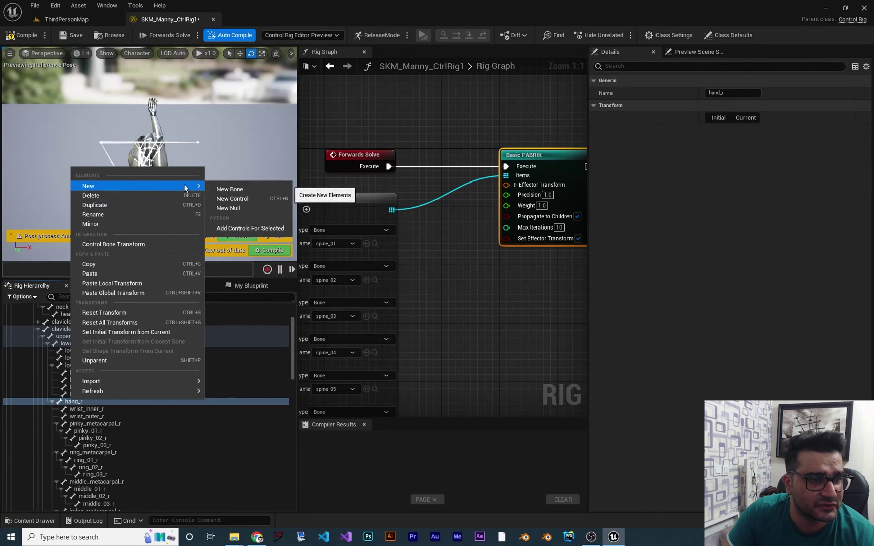
pyautogui.click(251, 229)
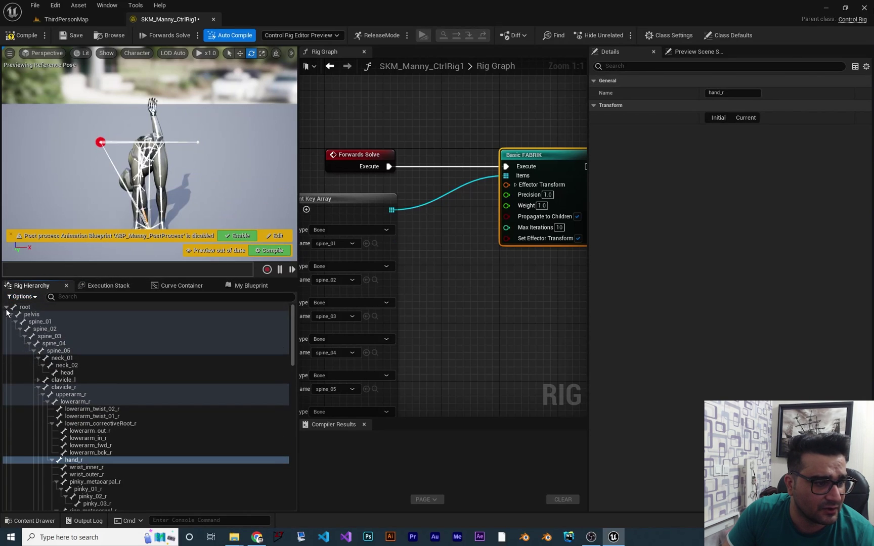
# Add a Get Control node for hand_r_ctrl and connect its Transform to the Basic FABRIK node's Effector Transform.
pyautogui.click(7, 310)
pyautogui.moveTo(34, 314); pyautogui.dragTo(426, 304)
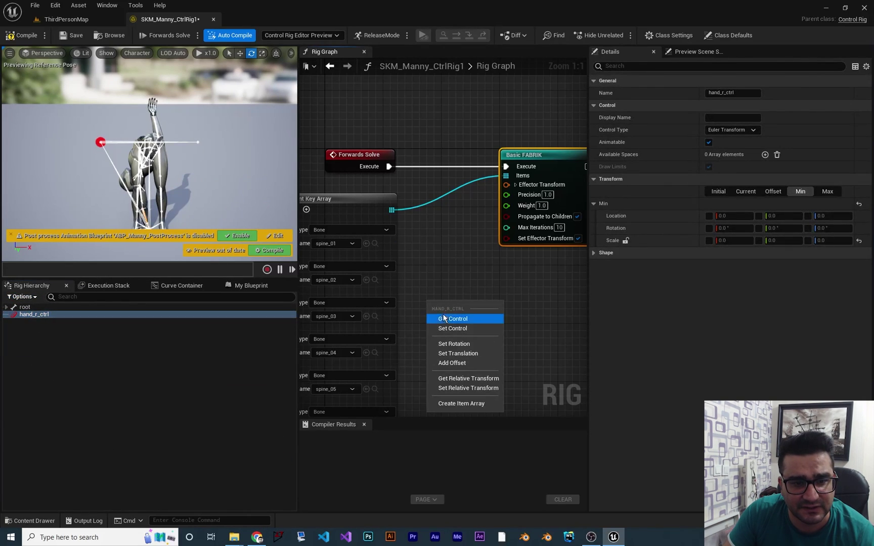
pyautogui.click(444, 318)
pyautogui.moveTo(445, 319); pyautogui.dragTo(382, 311, button='right')
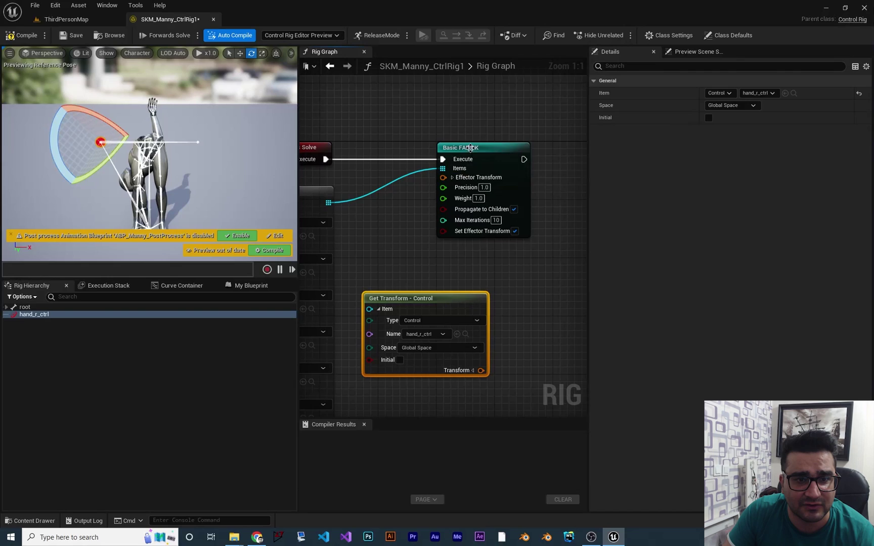
pyautogui.moveTo(470, 148); pyautogui.dragTo(535, 148)
pyautogui.moveTo(480, 371); pyautogui.dragTo(507, 178)
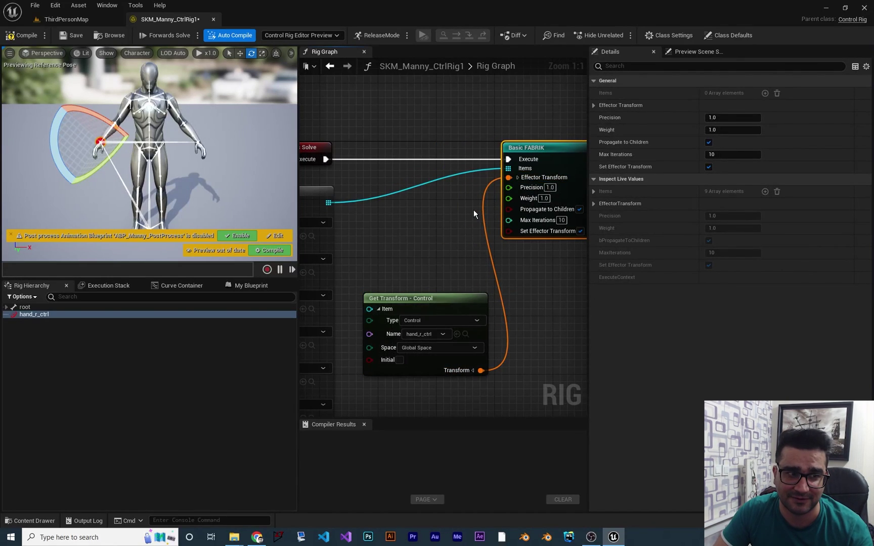
# Compile the control rig and move hand_r_ctrl up in front of the chest to test the arm chain.
pyautogui.click(21, 35)
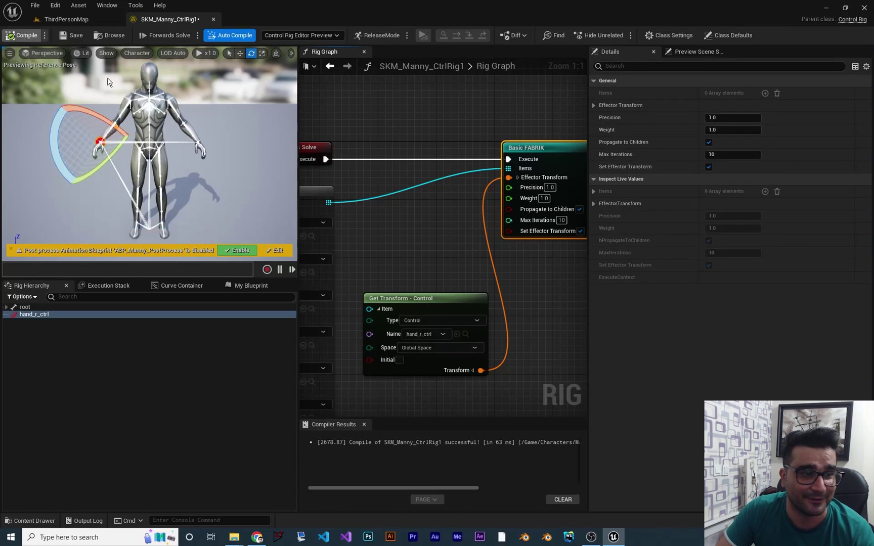
pyautogui.moveTo(108, 79); pyautogui.dragTo(152, 93, button='right')
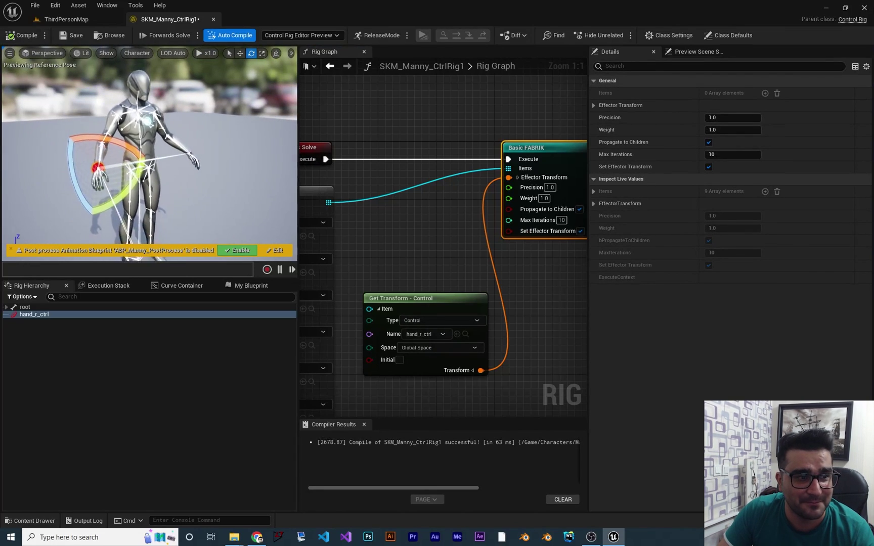
pyautogui.scroll(-3, 96, 151)
pyautogui.press('w')
pyautogui.moveTo(110, 165); pyautogui.dragTo(169, 136)
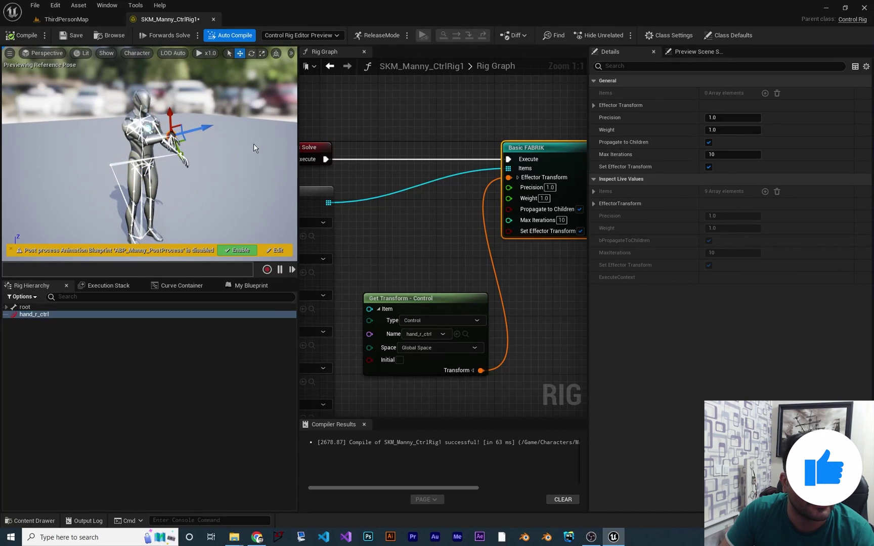
pyautogui.moveTo(221, 150); pyautogui.dragTo(139, 151, button='right')
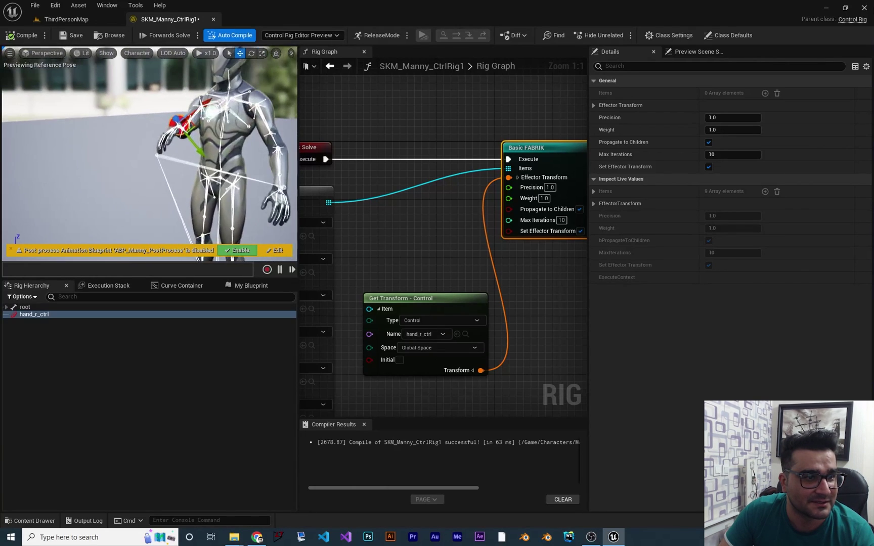
pyautogui.keyDown('alt'); pyautogui.moveTo(263, 172); pyautogui.dragTo(273, 174); pyautogui.keyUp('alt')
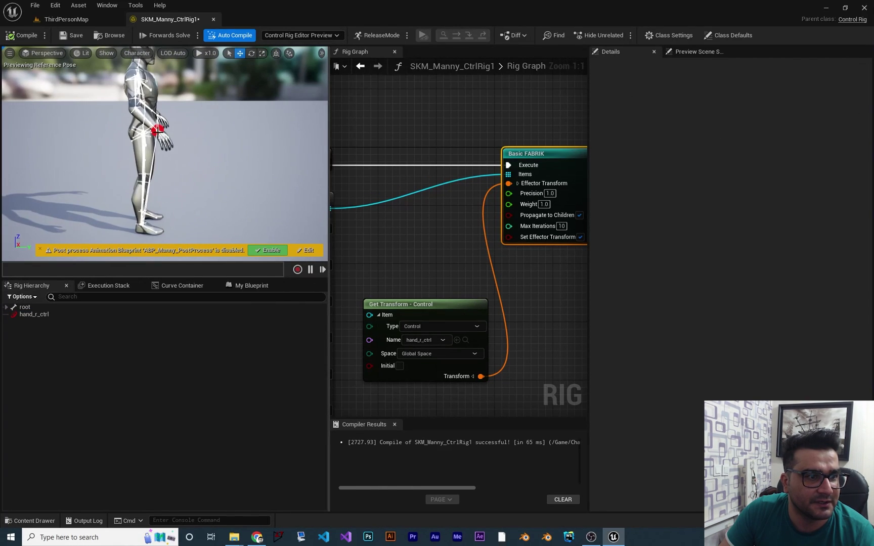
# Select hand_r_ctrl and move it around in the preview to test how the spine and right arm follow.
pyautogui.click(158, 130)
pyautogui.click(33, 501)
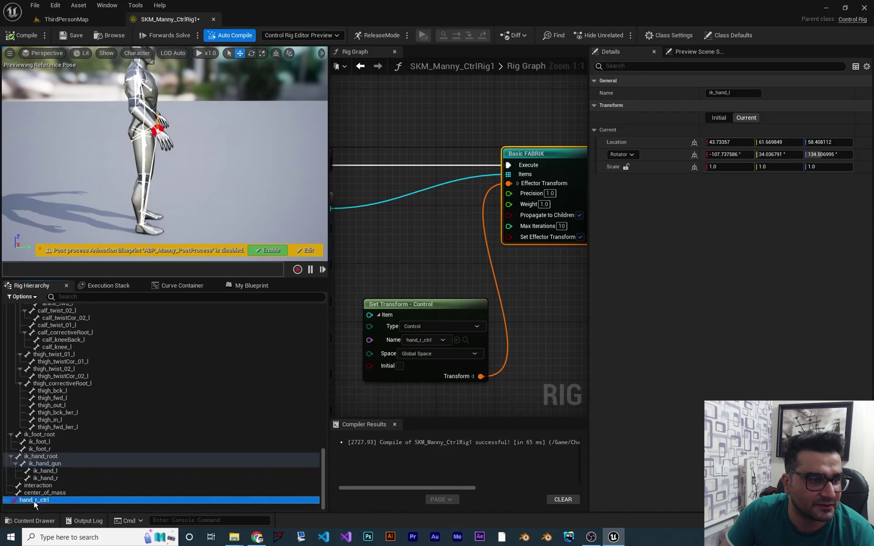
pyautogui.moveTo(161, 144); pyautogui.dragTo(132, 84)
pyautogui.moveTo(178, 135); pyautogui.dragTo(218, 126)
pyautogui.moveTo(171, 138); pyautogui.dragTo(228, 152)
# Hide the bone drawing in the preview and reposition hand_r_ctrl around the front of the mannequin.
pyautogui.click(137, 53)
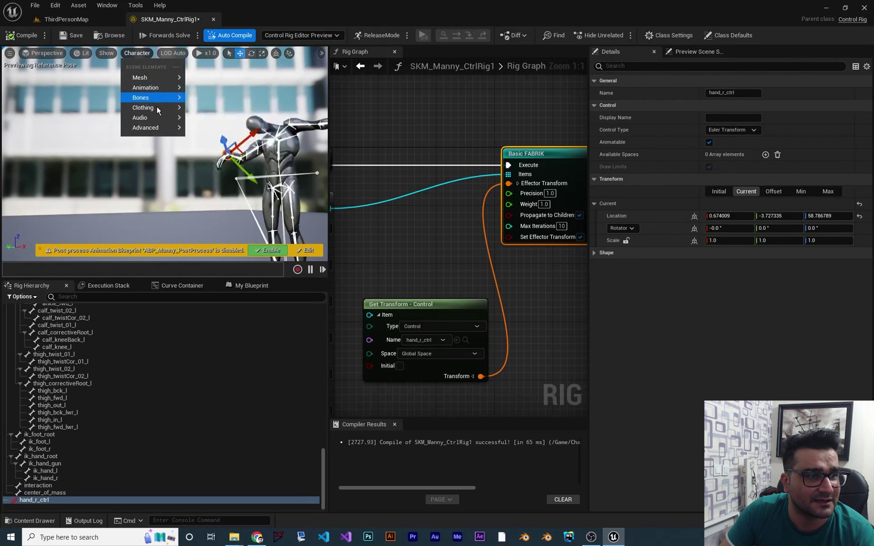
pyautogui.moveTo(156, 98)
pyautogui.click(226, 164)
pyautogui.keyDown('alt'); pyautogui.moveTo(225, 166); pyautogui.dragTo(185, 195); pyautogui.keyUp('alt')
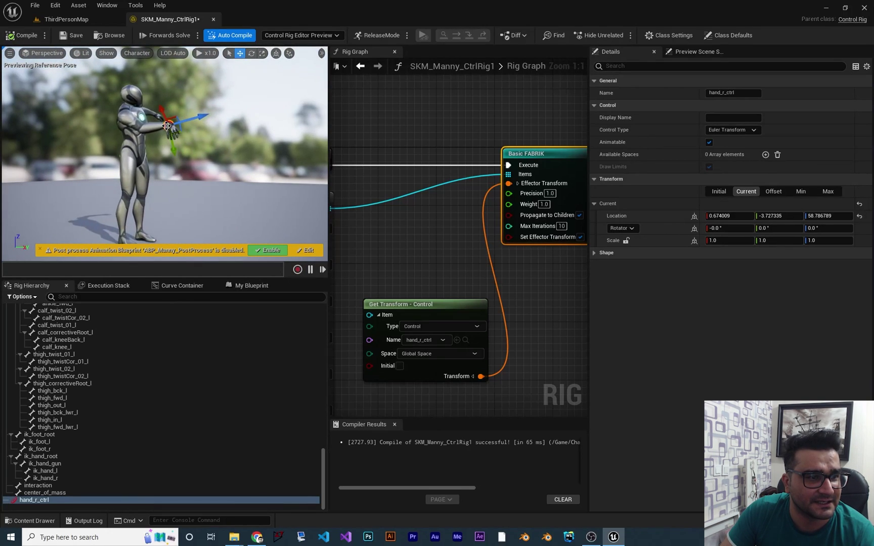
pyautogui.moveTo(166, 126); pyautogui.dragTo(89, 131)
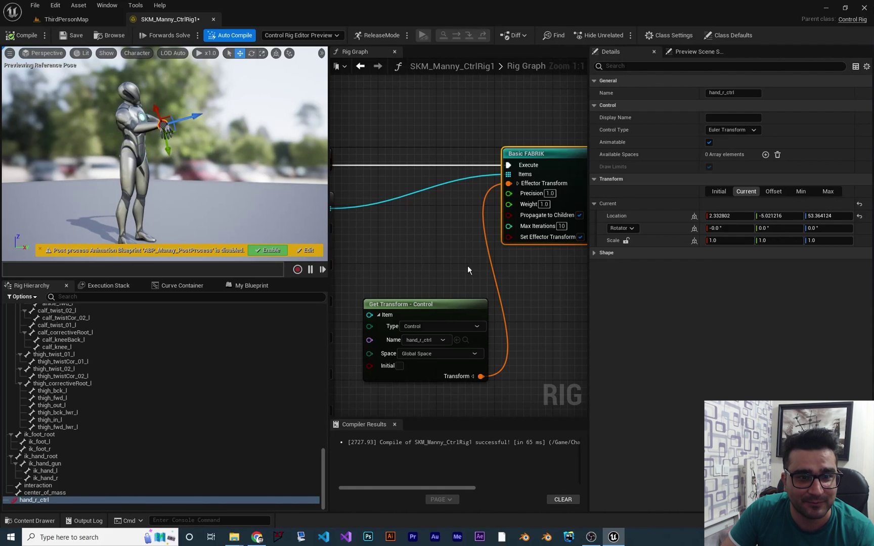
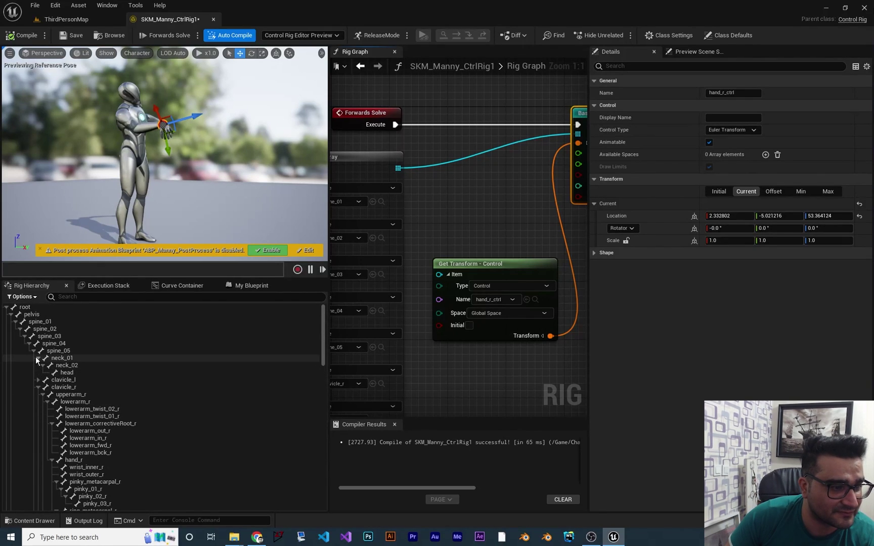
# Collapse the neck_01, clavicle_r and spine_01 branches and select the bones thigh_r, calf_r and foot_r together.
pyautogui.click(38, 358)
pyautogui.click(38, 373)
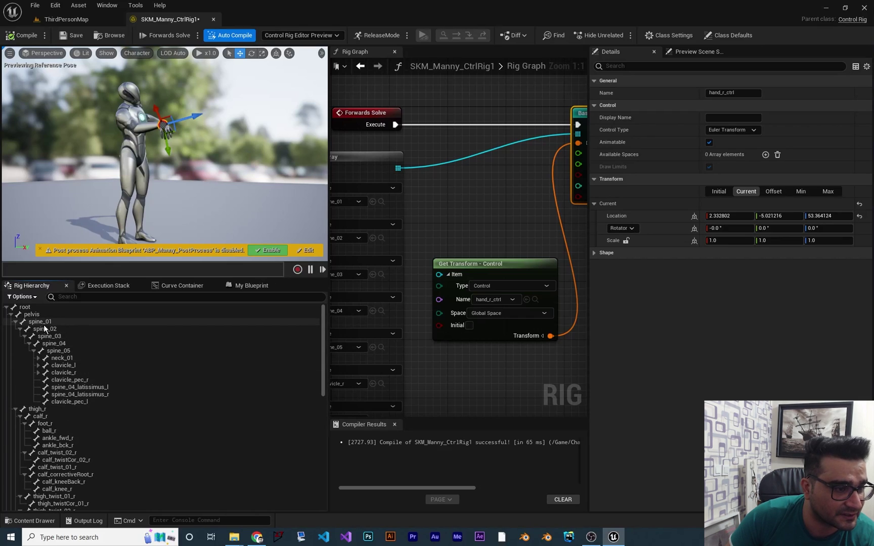
pyautogui.click(16, 321)
pyautogui.click(40, 330)
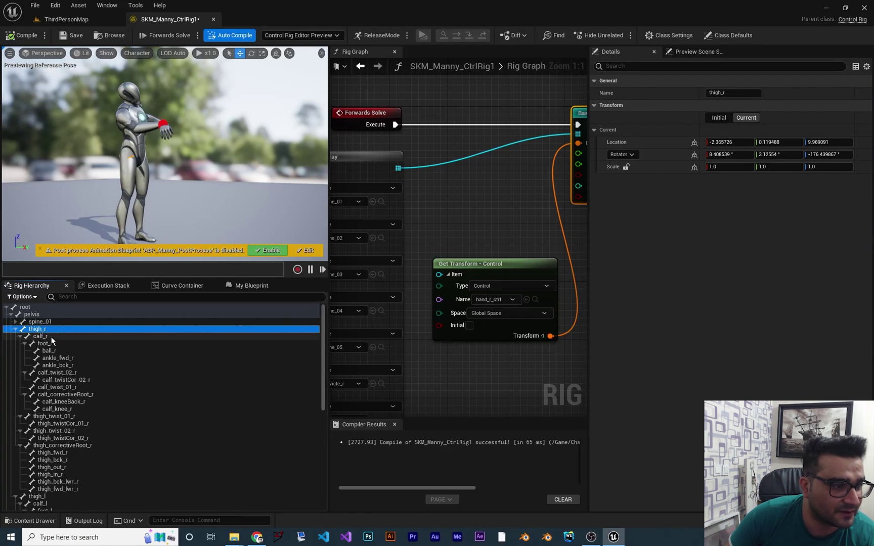
pyautogui.keyDown('ctrl'); pyautogui.click(51, 337); pyautogui.keyUp('ctrl')
pyautogui.keyDown('ctrl'); pyautogui.click(52, 344); pyautogui.keyUp('ctrl')
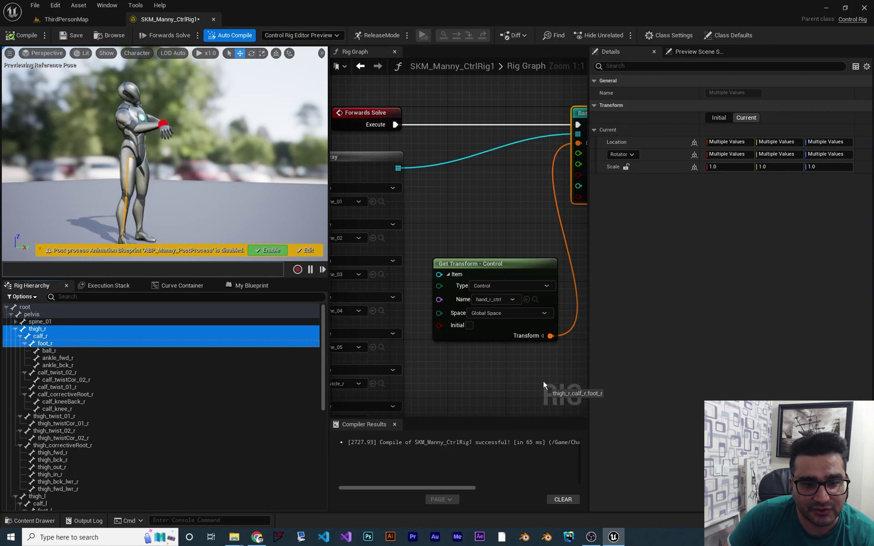
# Create an item array from the three leg bones, widen the graph area and place the array beyond the Basic FABRIK node.
pyautogui.moveTo(497, 380); pyautogui.dragTo(497, 379)
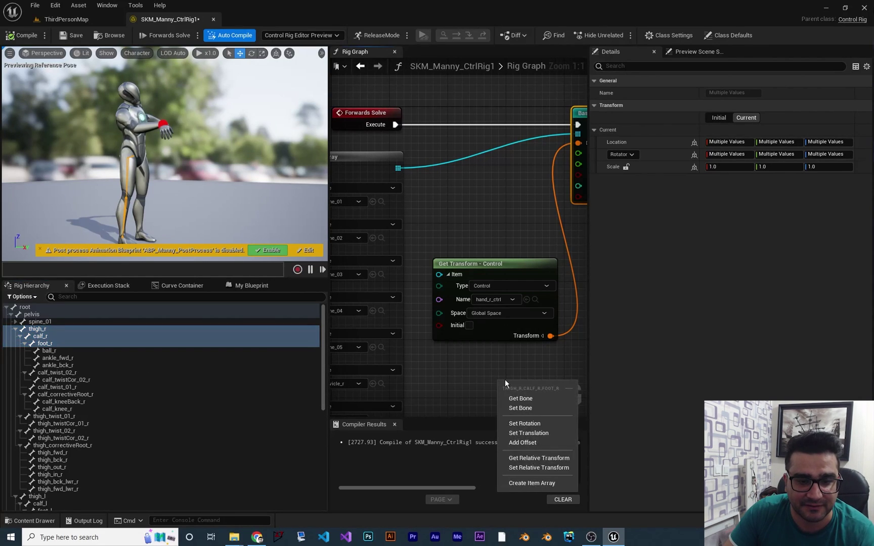
pyautogui.click(528, 483)
pyautogui.moveTo(491, 375); pyautogui.dragTo(335, 300, button='right')
pyautogui.moveTo(370, 313); pyautogui.dragTo(535, 152)
pyautogui.moveTo(328, 214); pyautogui.dragTo(163, 210)
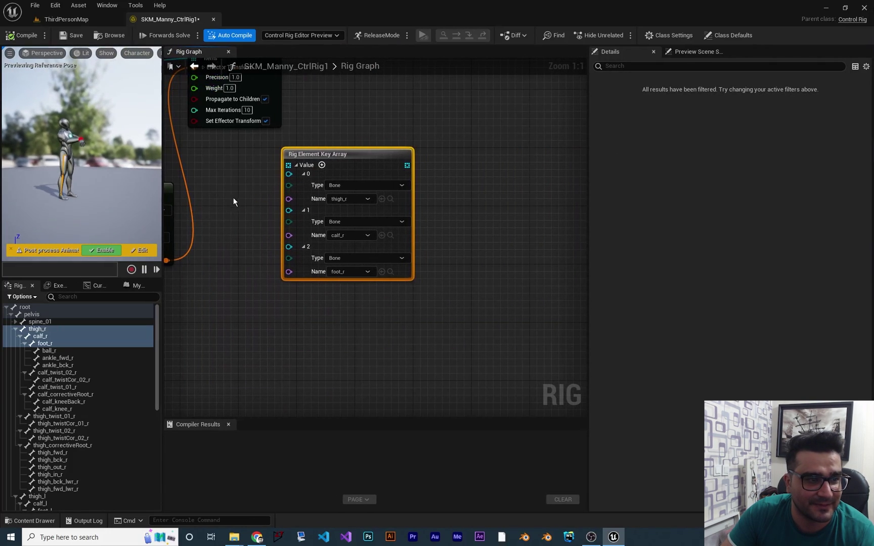
pyautogui.moveTo(233, 197); pyautogui.dragTo(276, 253, button='right')
pyautogui.moveTo(368, 213); pyautogui.dragTo(513, 93)
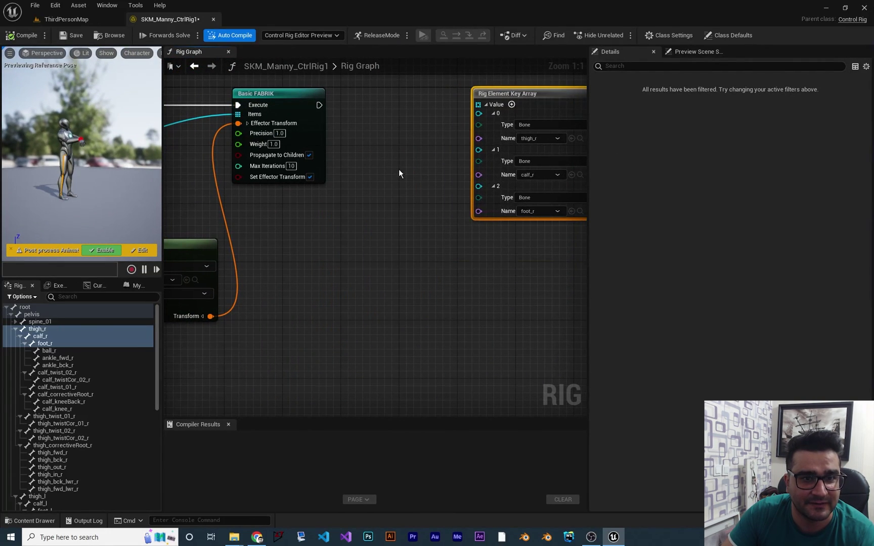
pyautogui.moveTo(398, 169); pyautogui.dragTo(274, 204, button='right')
pyautogui.moveTo(437, 131); pyautogui.dragTo(371, 269)
# Add a second Basic FABRIK node, chain its execution after the first one and connect the leg bone array to its Items.
pyautogui.rightClick(484, 154)
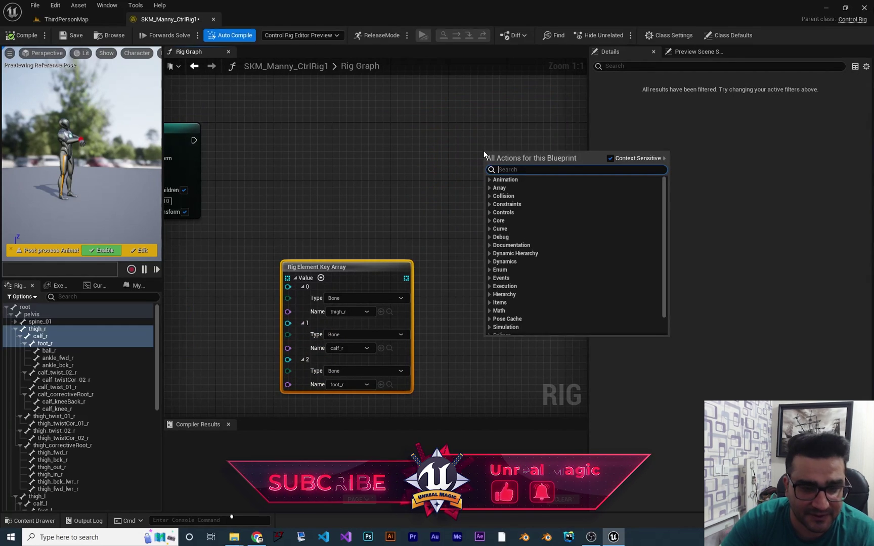
pyautogui.write('fa')
pyautogui.click(524, 221)
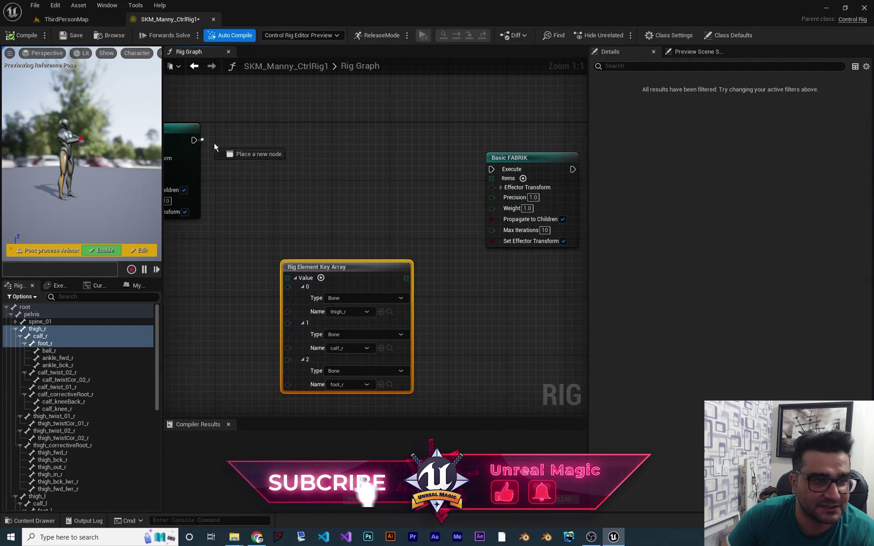
pyautogui.moveTo(195, 140); pyautogui.dragTo(491, 169)
pyautogui.moveTo(405, 277); pyautogui.dragTo(491, 178)
pyautogui.moveTo(490, 304); pyautogui.dragTo(526, 298, button='right')
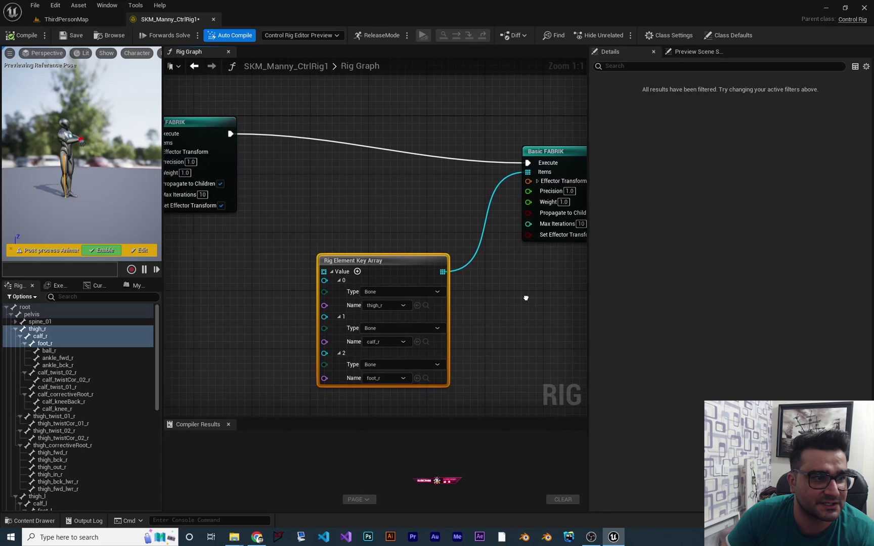
# Select the foot_r bone in the rig hierarchy and add a control for it.
pyautogui.click(46, 344)
pyautogui.rightClick(46, 345)
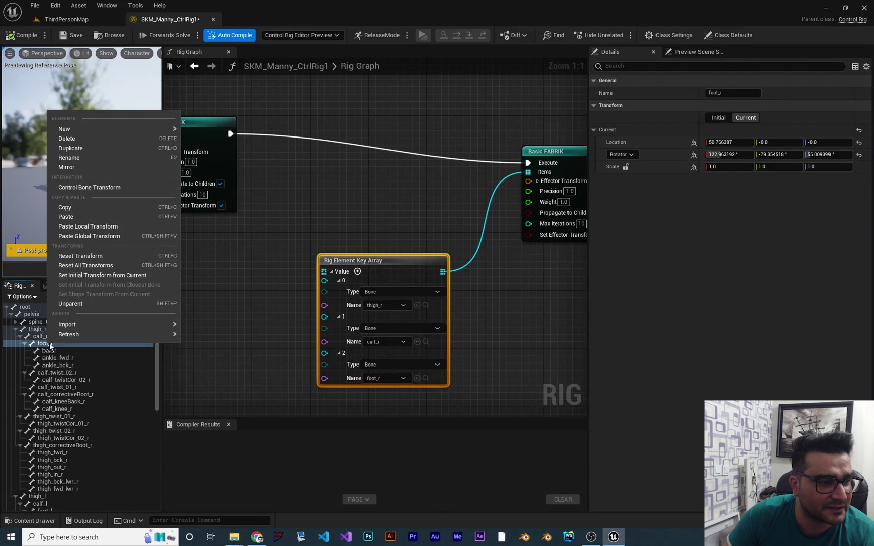
pyautogui.moveTo(154, 130)
pyautogui.click(217, 171)
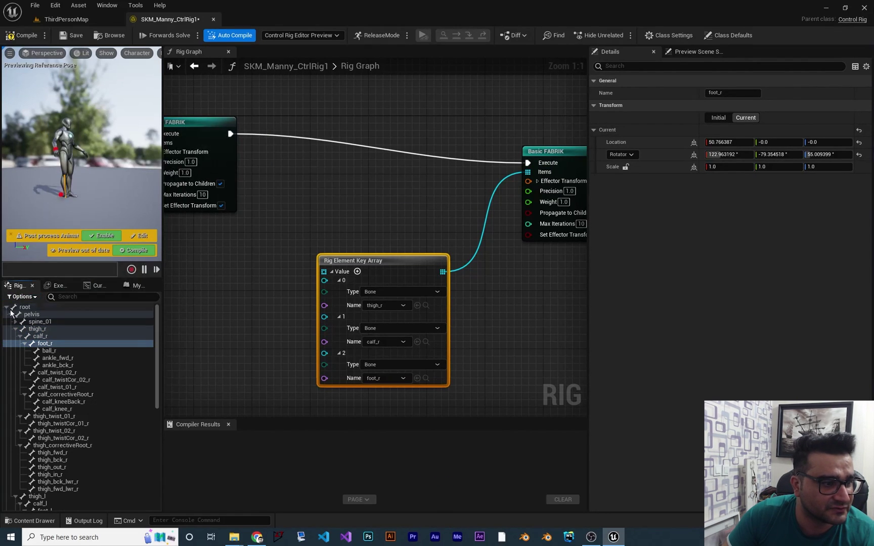
# Add a Get Control node for foot_r_ctrl, arrange it beside the leg array and connect its Transform to the second Basic FABRIK's Effector Transform.
pyautogui.moveTo(32, 321); pyautogui.dragTo(505, 344)
pyautogui.click(506, 344)
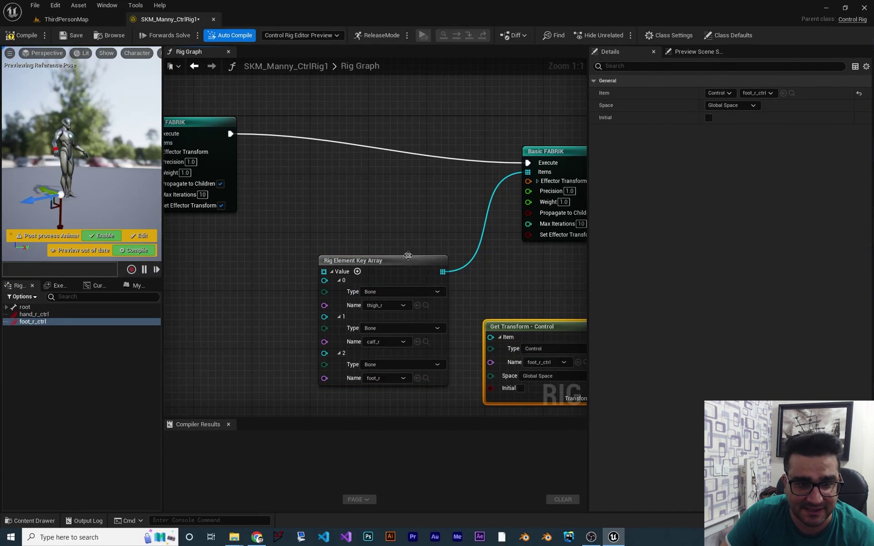
pyautogui.moveTo(409, 262); pyautogui.dragTo(307, 235)
pyautogui.moveTo(523, 329); pyautogui.dragTo(422, 291)
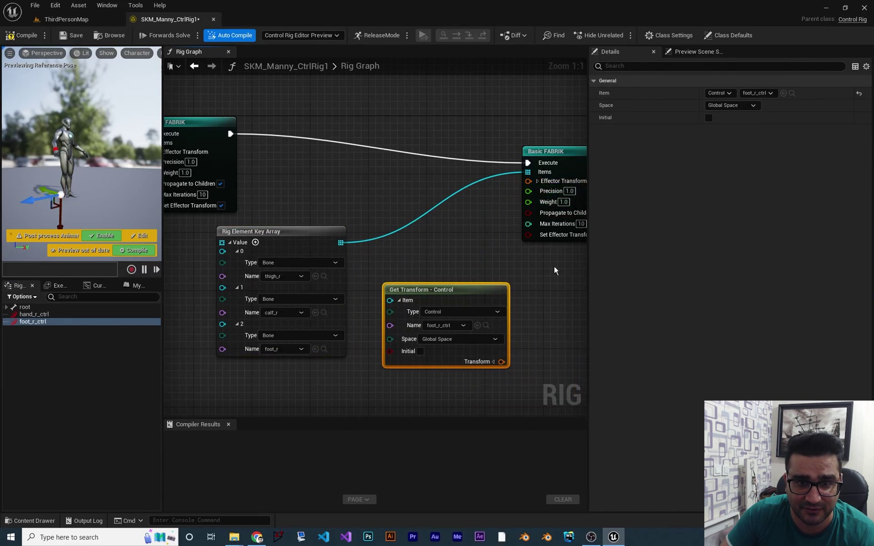
pyautogui.moveTo(554, 270); pyautogui.dragTo(494, 264, button='right')
pyautogui.moveTo(442, 356); pyautogui.dragTo(468, 175)
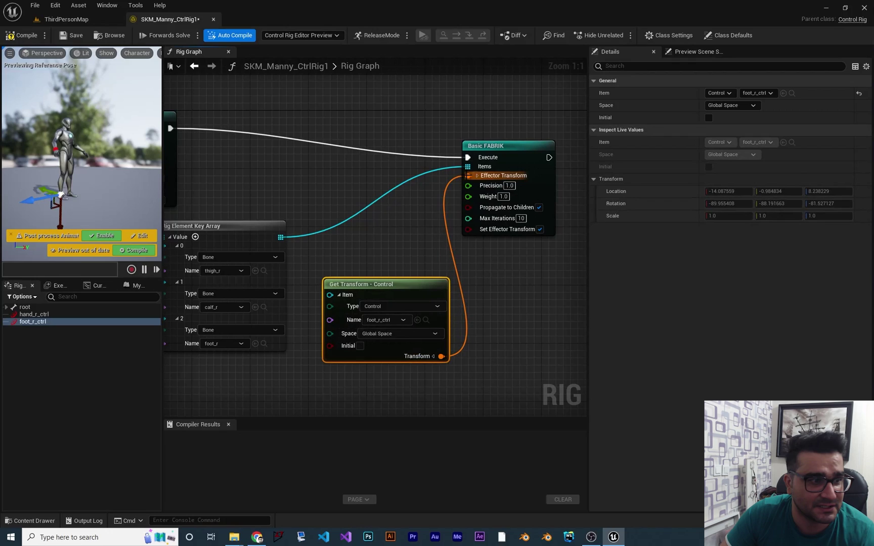
pyautogui.moveTo(78, 189)
pyautogui.mouseDown(button='right')
pyautogui.moveTo(103, 192)
pyautogui.moveTo(58, 200)
pyautogui.moveTo(77, 189)
pyautogui.mouseUp(button='right')
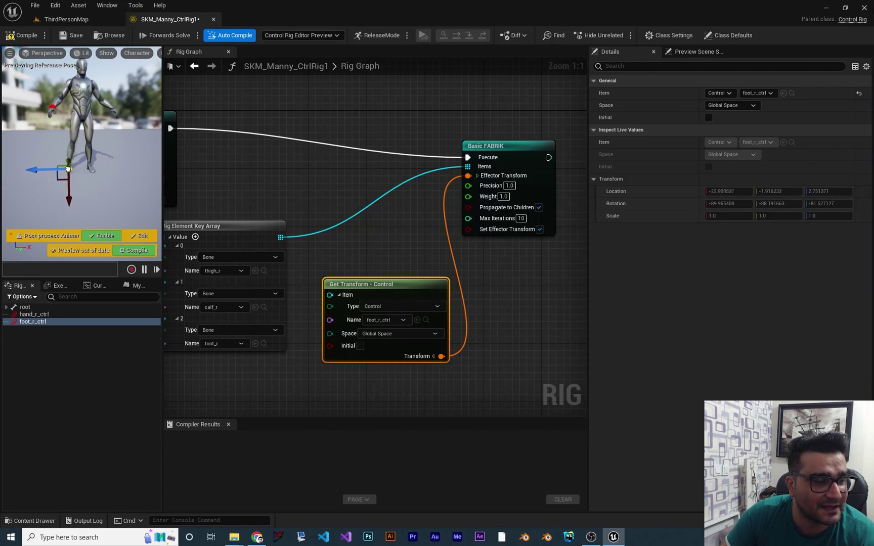
# Select foot_r_ctrl in the rig hierarchy and change its Control Type to Vector 2D.
pyautogui.click(37, 323)
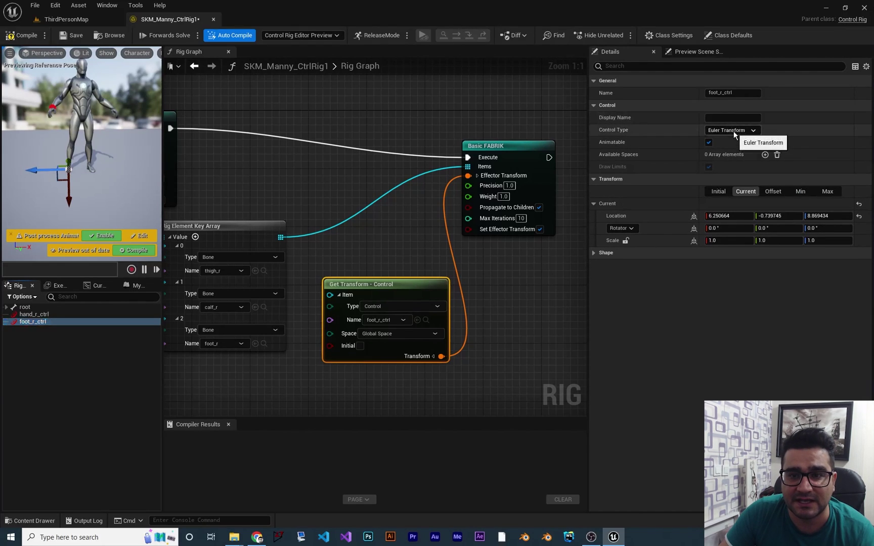
pyautogui.click(733, 131)
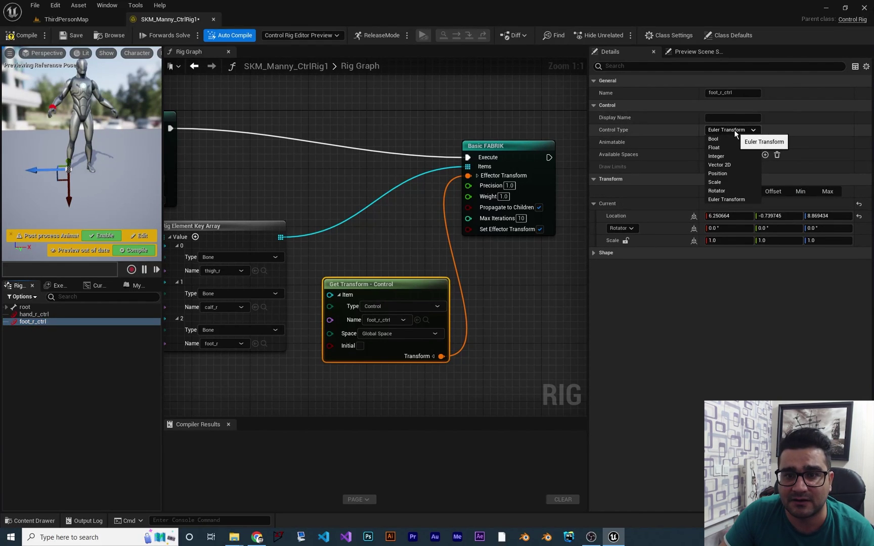
pyautogui.click(736, 165)
pyautogui.moveTo(56, 164); pyautogui.dragTo(51, 139, button='right')
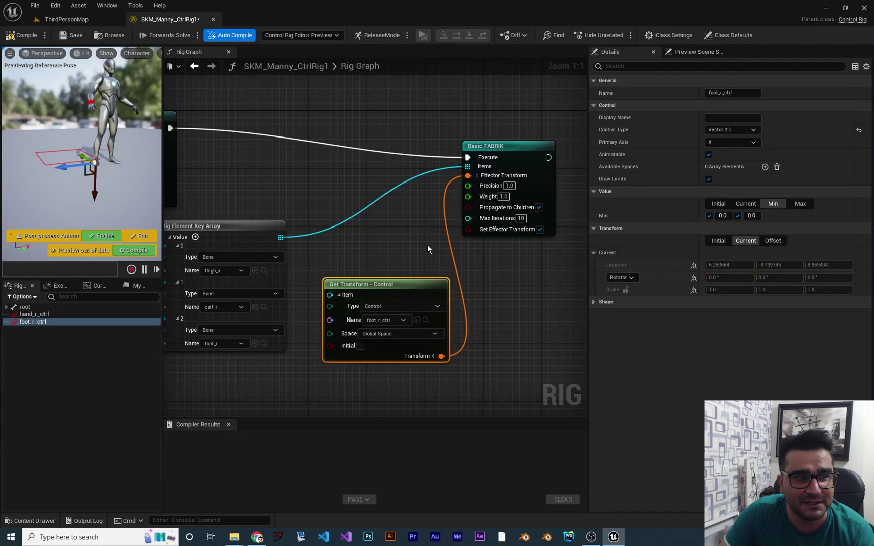
# Set both minimum limit values of foot_r_ctrl to -50.
pyautogui.click(792, 205)
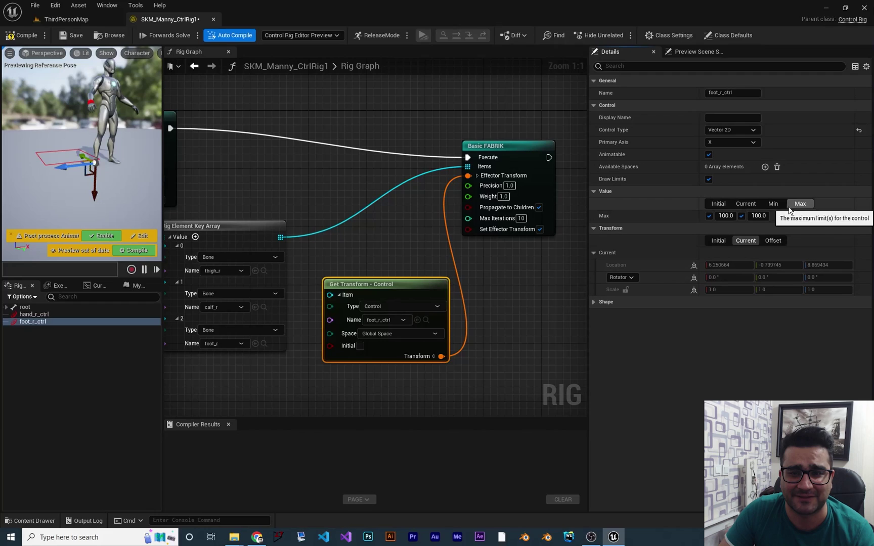
pyautogui.click(772, 203)
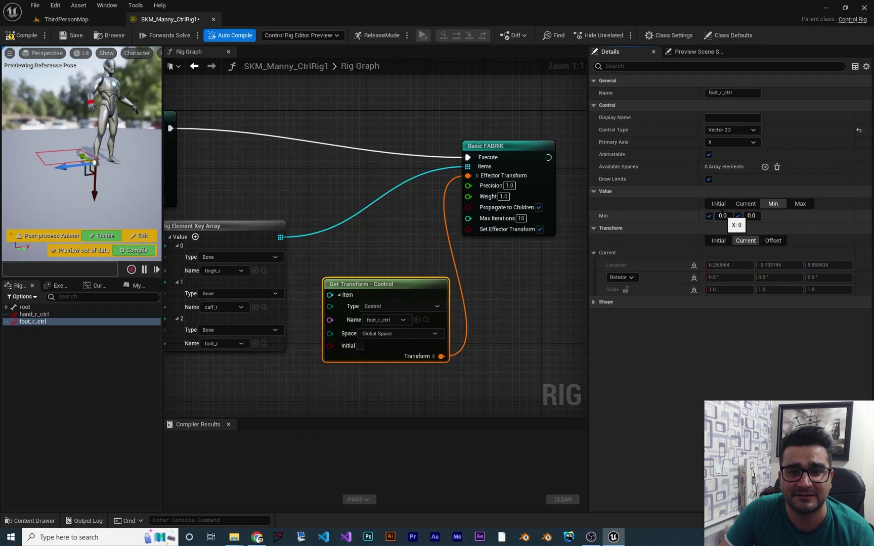
pyautogui.moveTo(89, 165); pyautogui.dragTo(71, 166, button='right')
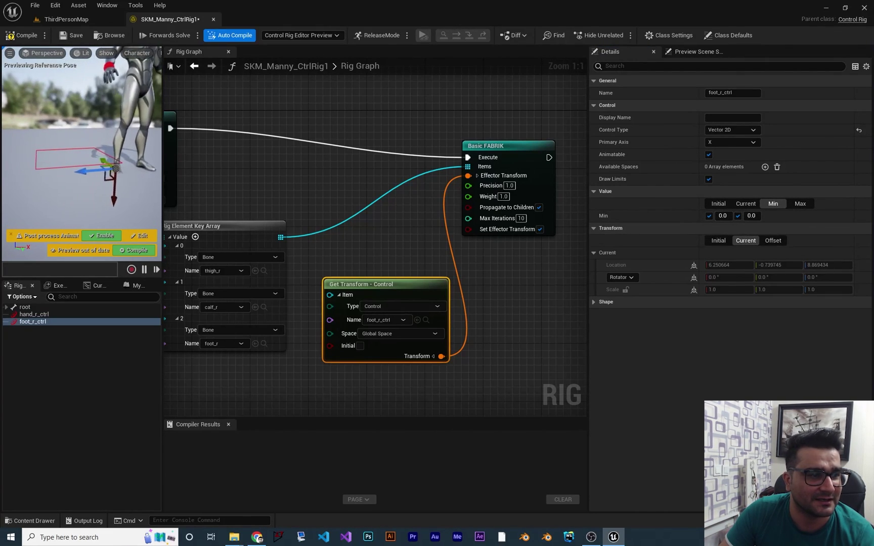
pyautogui.click(724, 216)
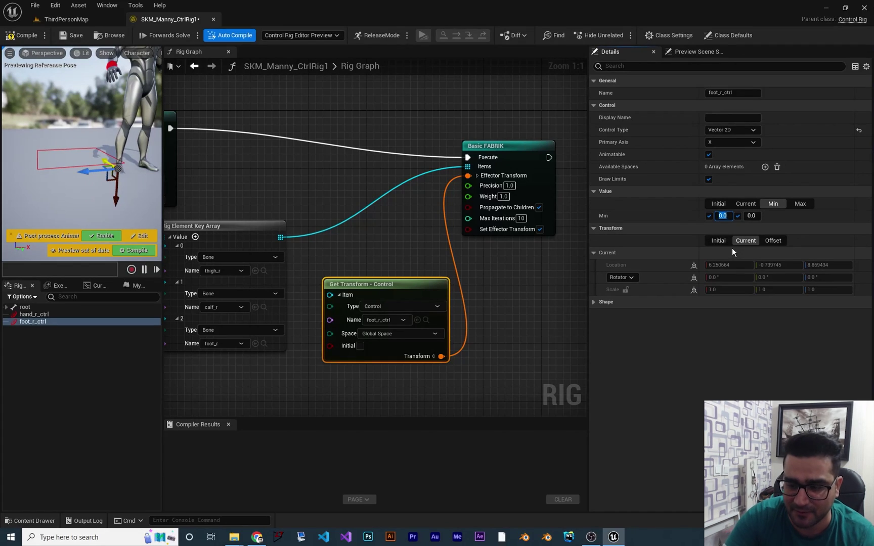
pyautogui.write('-50')
pyautogui.press('Tab')
pyautogui.write('-50')
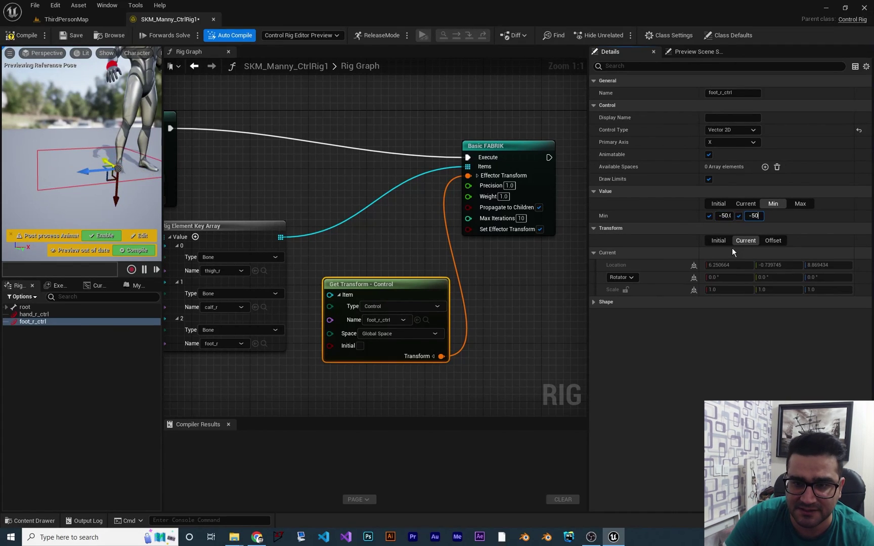
# Set both maximum limit values of foot_r_ctrl to 50.
pyautogui.click(800, 203)
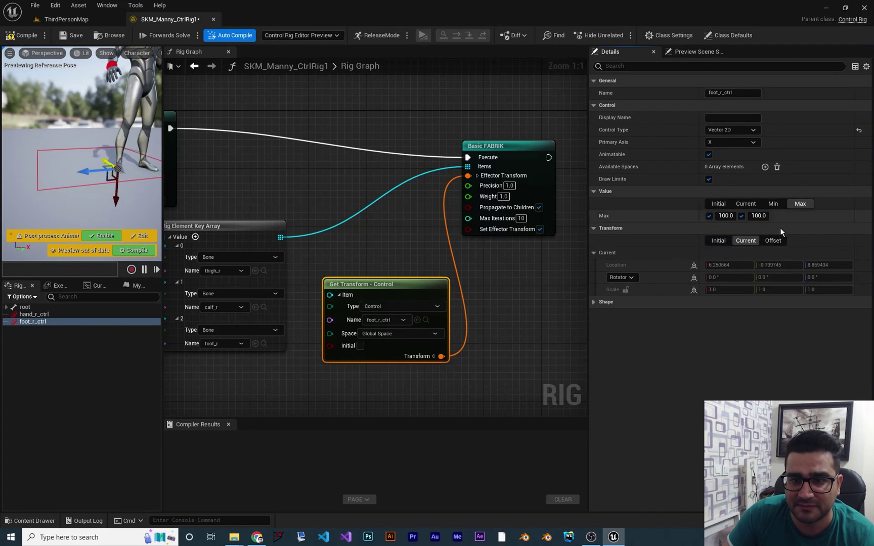
pyautogui.click(724, 216)
pyautogui.write('50')
pyautogui.press('Tab')
pyautogui.write('50')
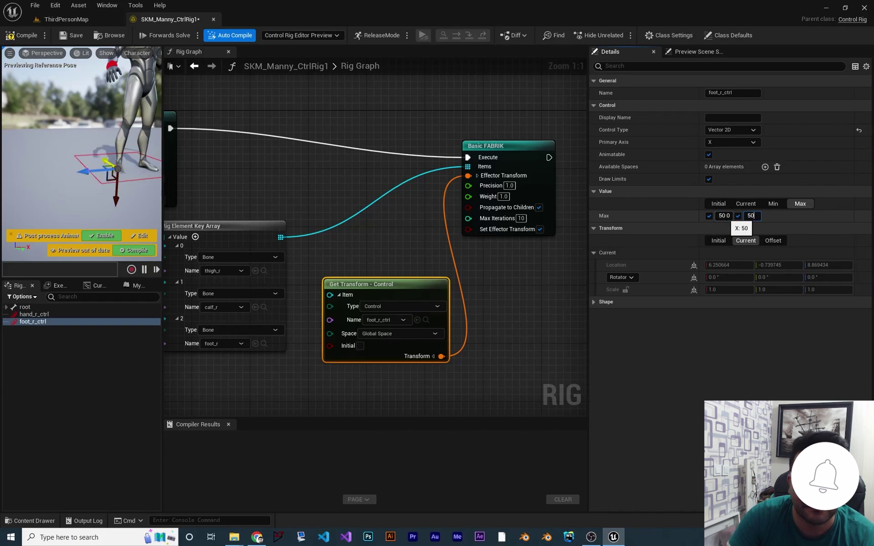
# Move the foot control in the preview to test how the right leg follows within the limits.
pyautogui.moveTo(98, 187)
pyautogui.mouseDown(button='right')
pyautogui.moveTo(108, 177)
pyautogui.moveTo(121, 187)
pyautogui.moveTo(98, 187)
pyautogui.mouseUp(button='right')
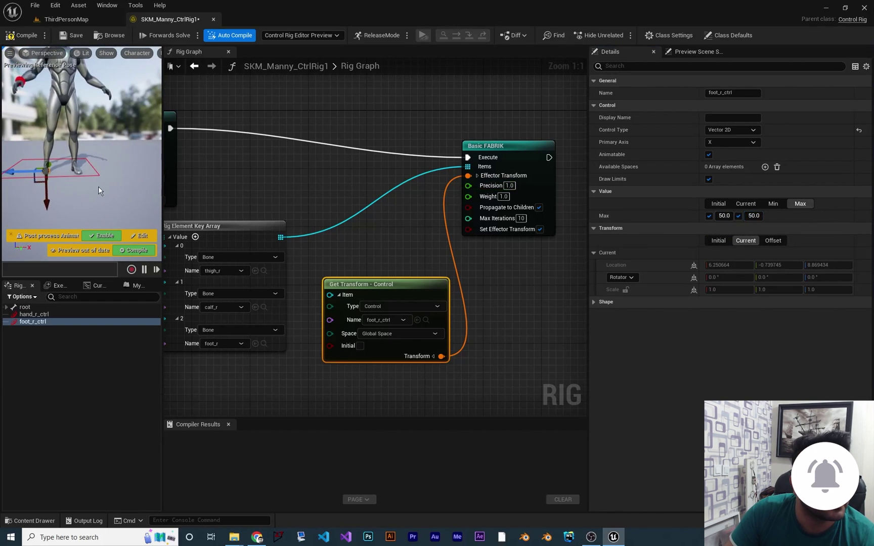
pyautogui.moveTo(91, 169); pyautogui.dragTo(40, 179)
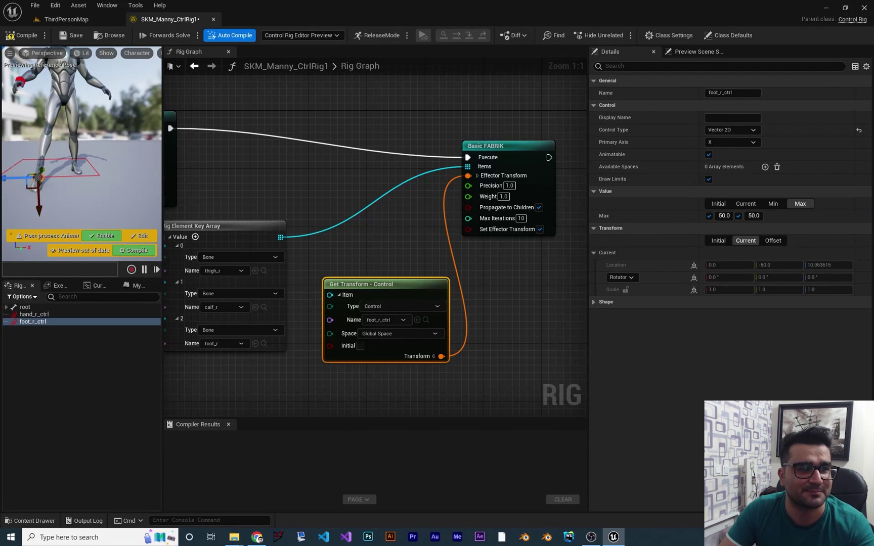
pyautogui.keyDown('alt'); pyautogui.moveTo(56, 195); pyautogui.dragTo(90, 214); pyautogui.keyUp('alt')
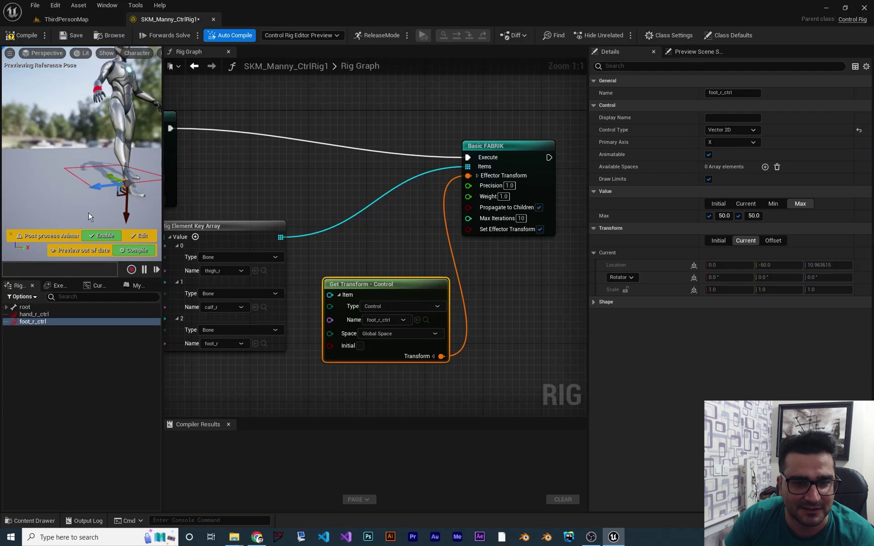
# Set the second Basic FABRIK node's Weight to 0.5 and compile the Control Rig.
pyautogui.moveTo(339, 203); pyautogui.dragTo(351, 200, button='right')
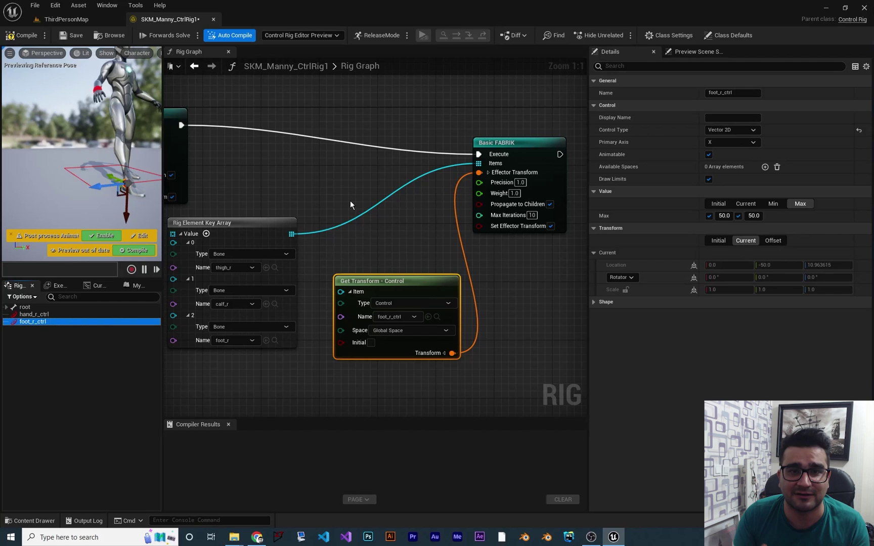
pyautogui.moveTo(546, 261); pyautogui.dragTo(475, 261, button='right')
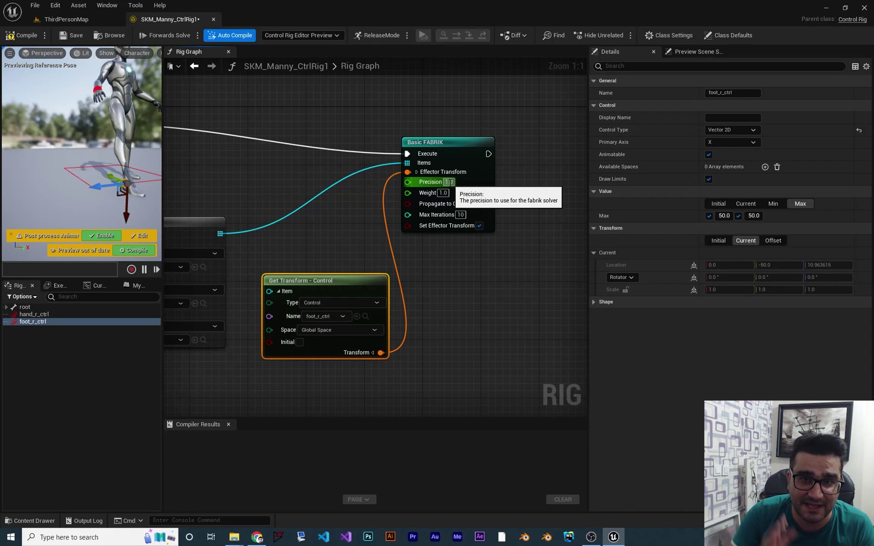
pyautogui.press('Tab')
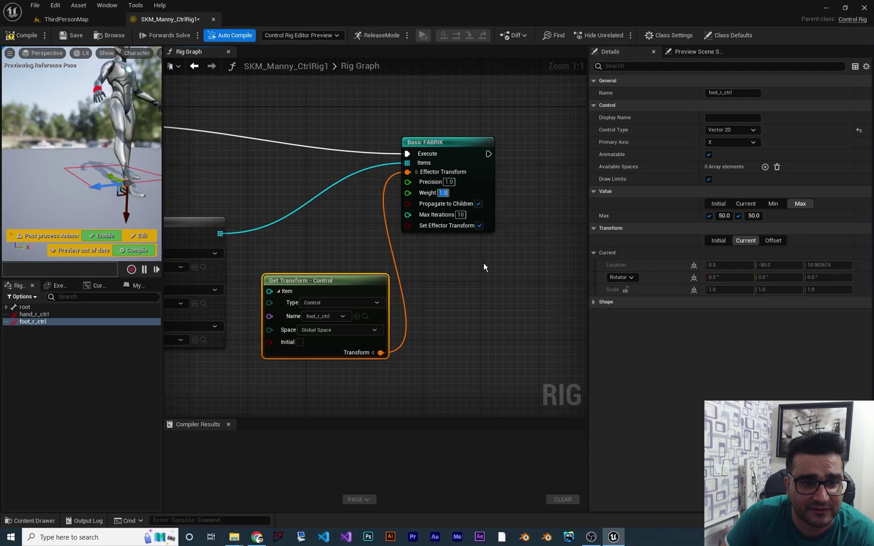
pyautogui.write('0.5')
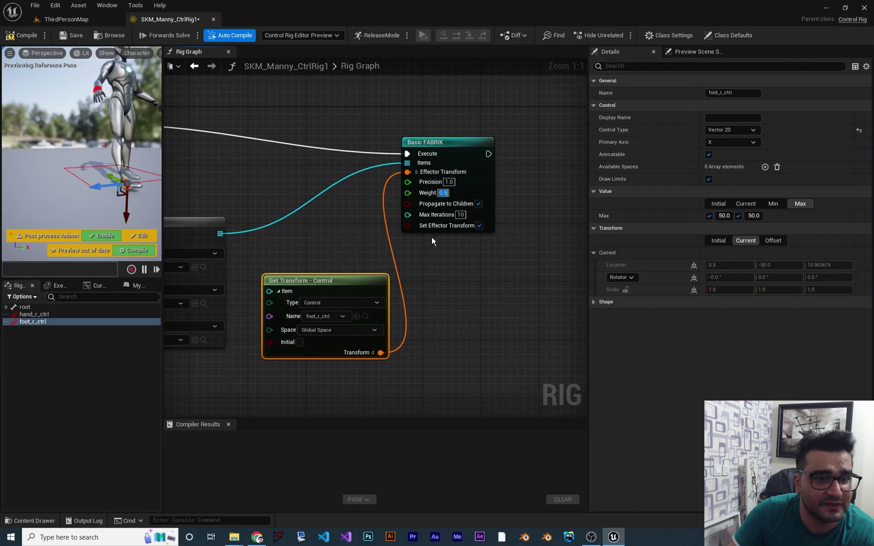
pyautogui.click(18, 36)
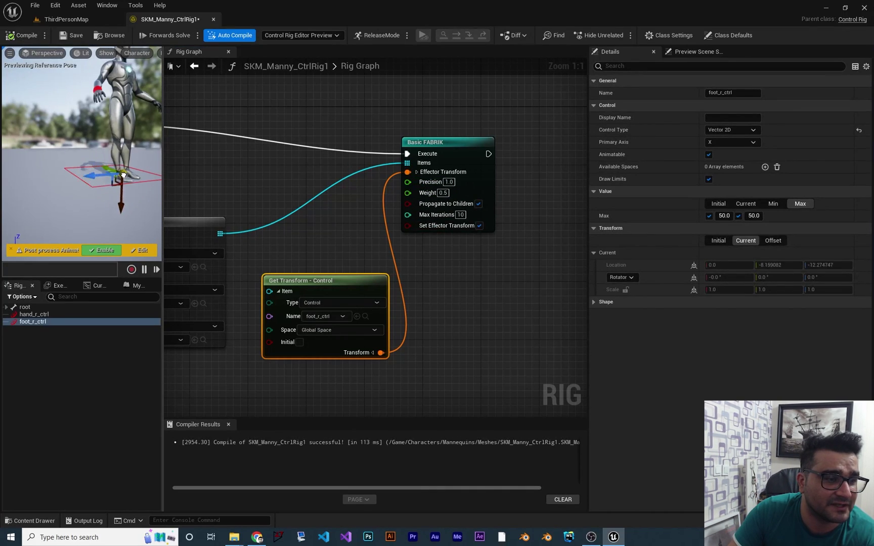